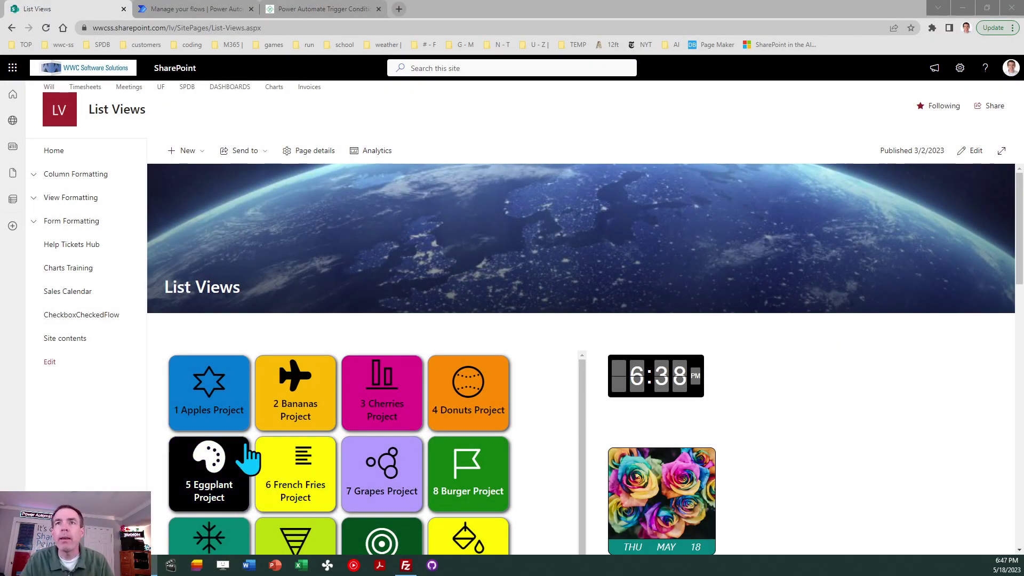
- Create a blank SharePoint list named 'Approval Requests' from the site's contents
click(242, 337)
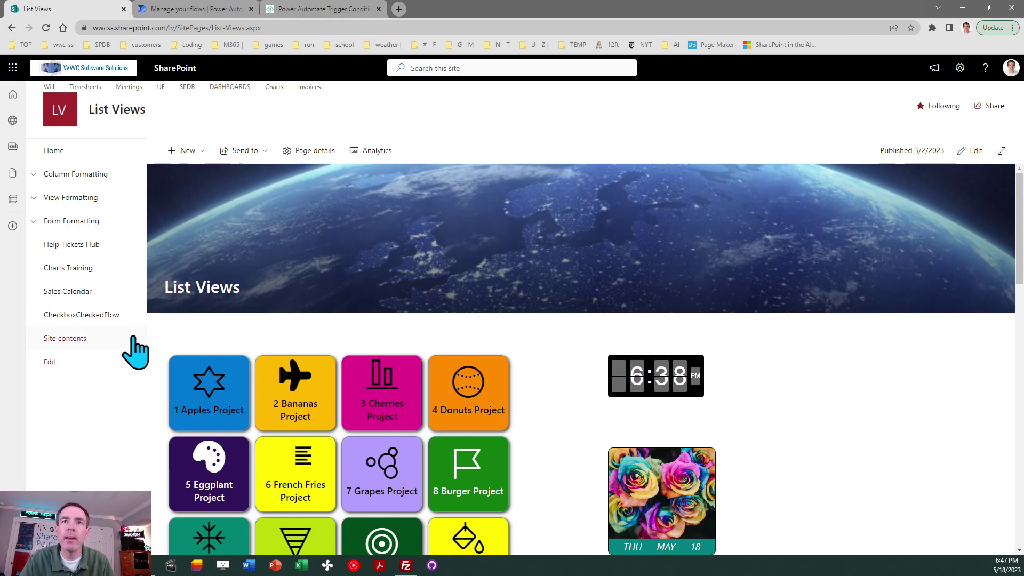
click(77, 339)
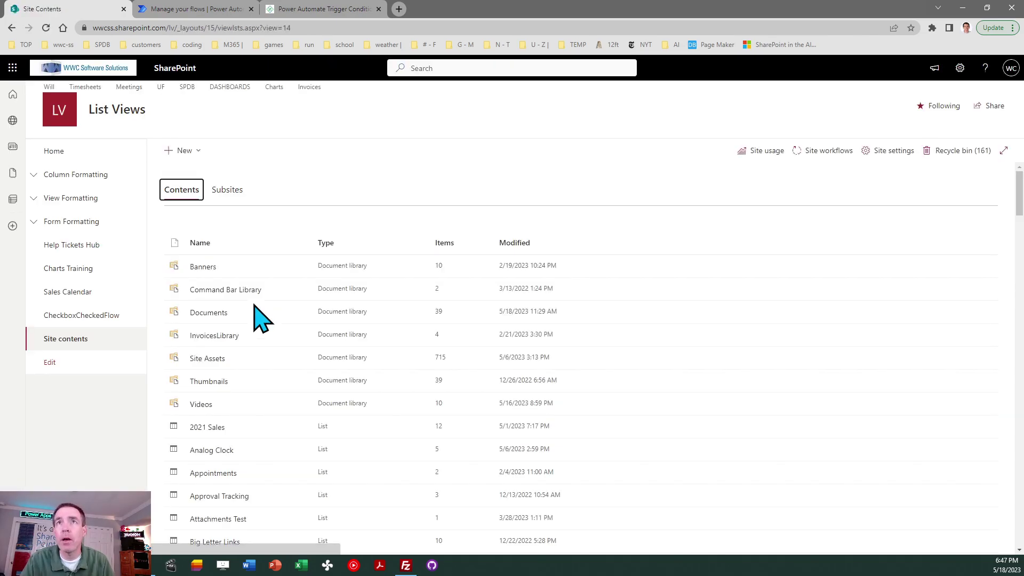
click(290, 156)
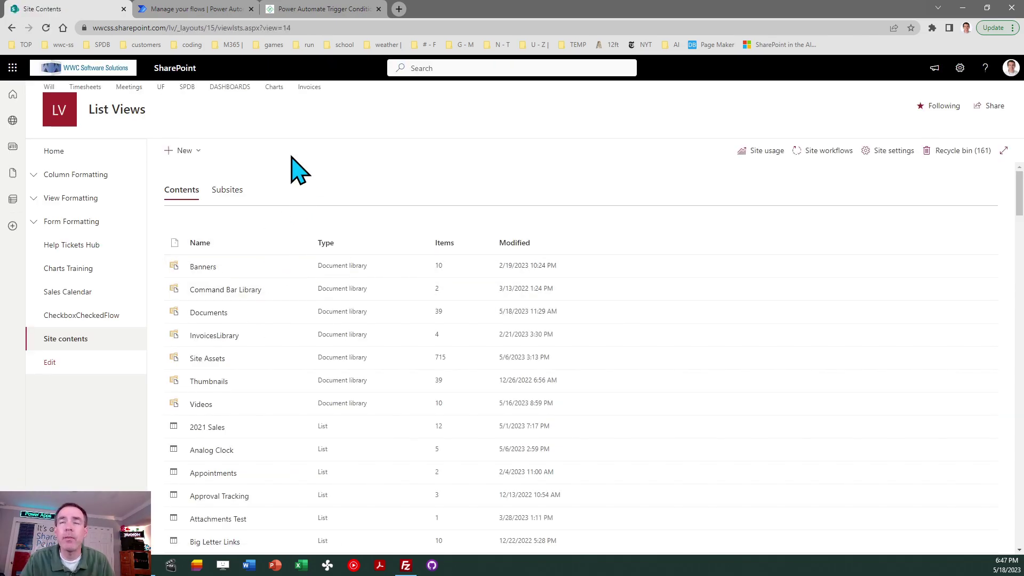
click(190, 155)
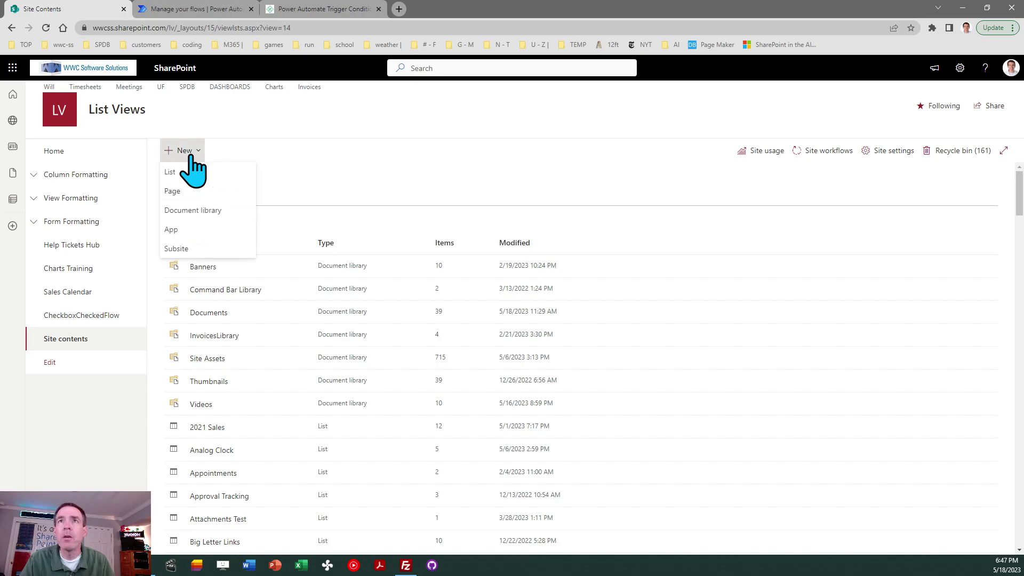
click(196, 172)
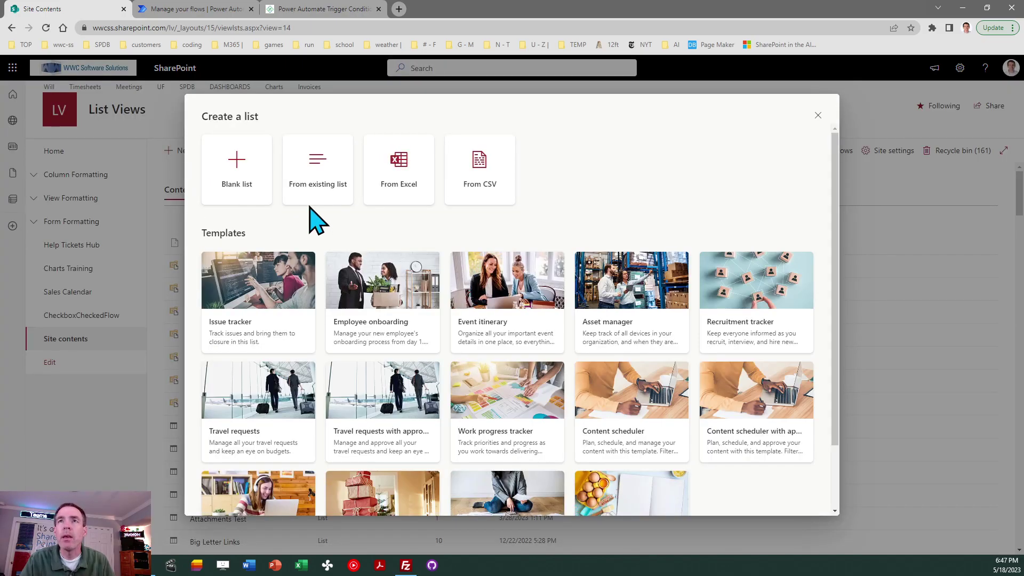
click(243, 183)
text(Approval Requests)
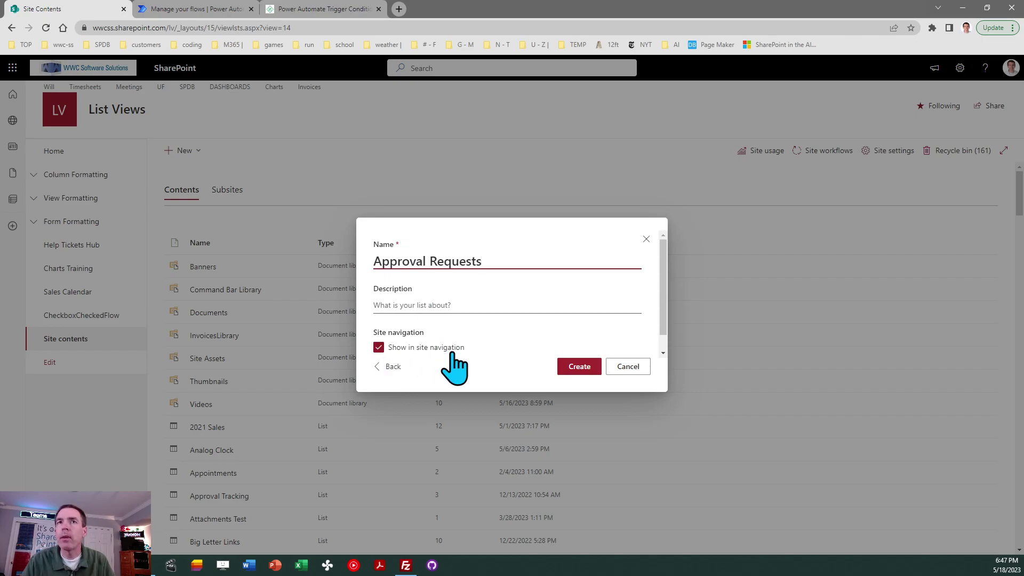
click(585, 367)
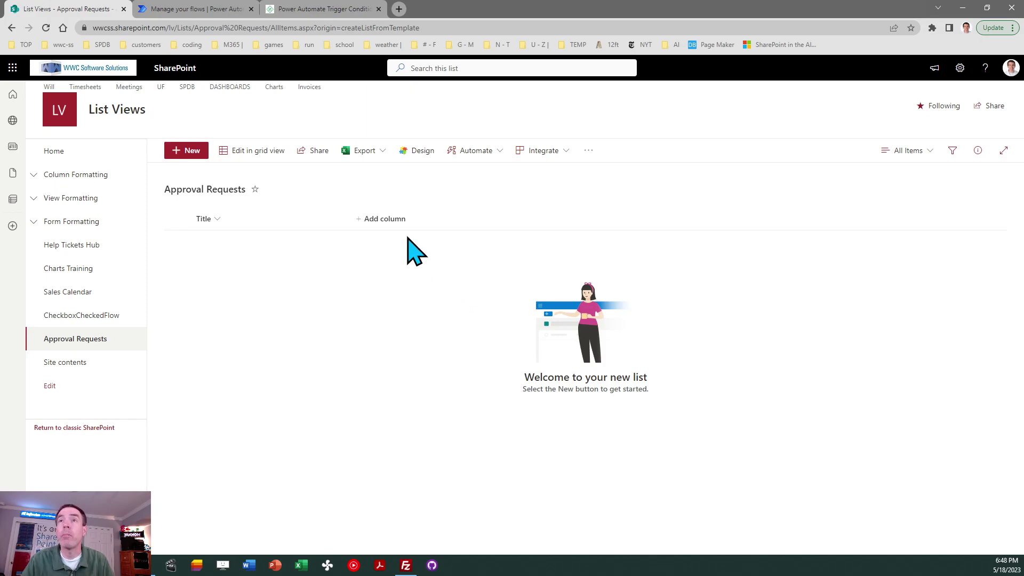
- Add a Yes/No column named 'RequestApproval' with default value No
click(394, 220)
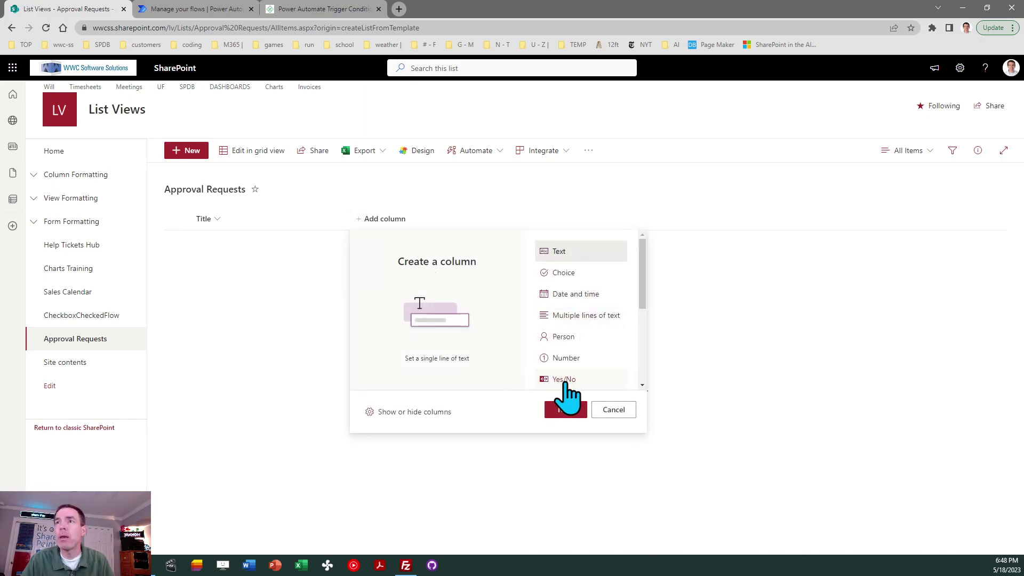
click(564, 382)
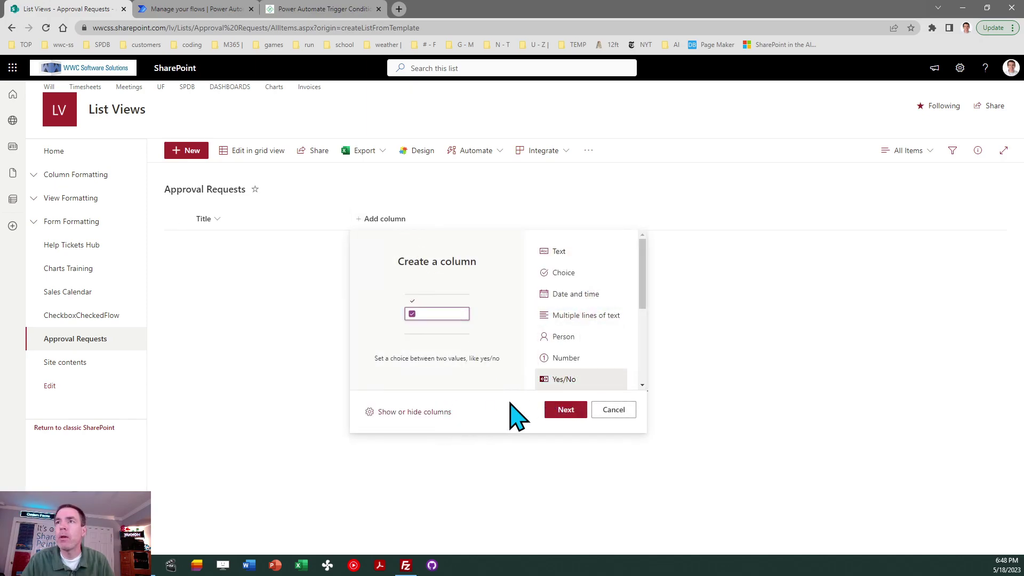
click(577, 414)
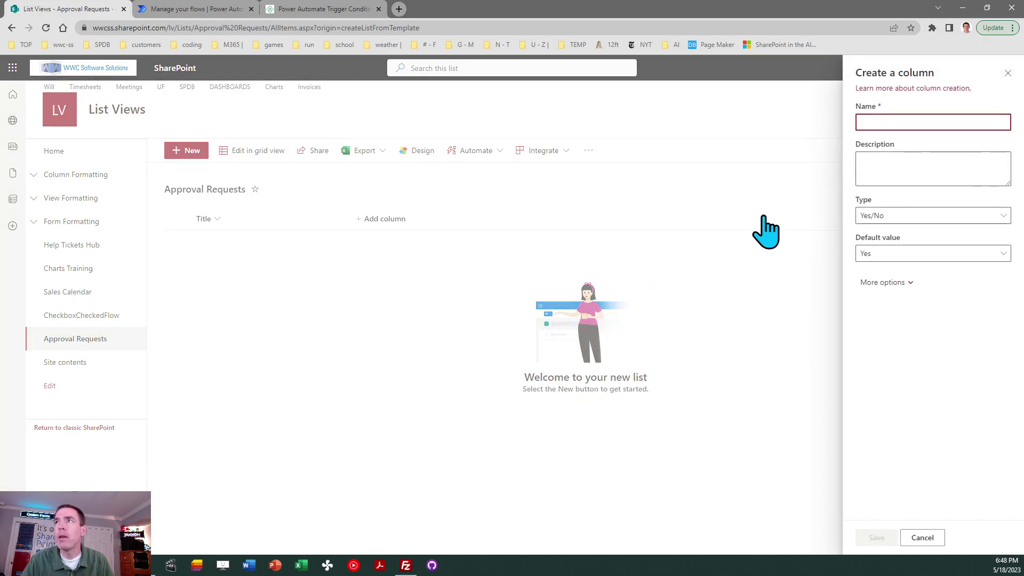
text(RequestApproval)
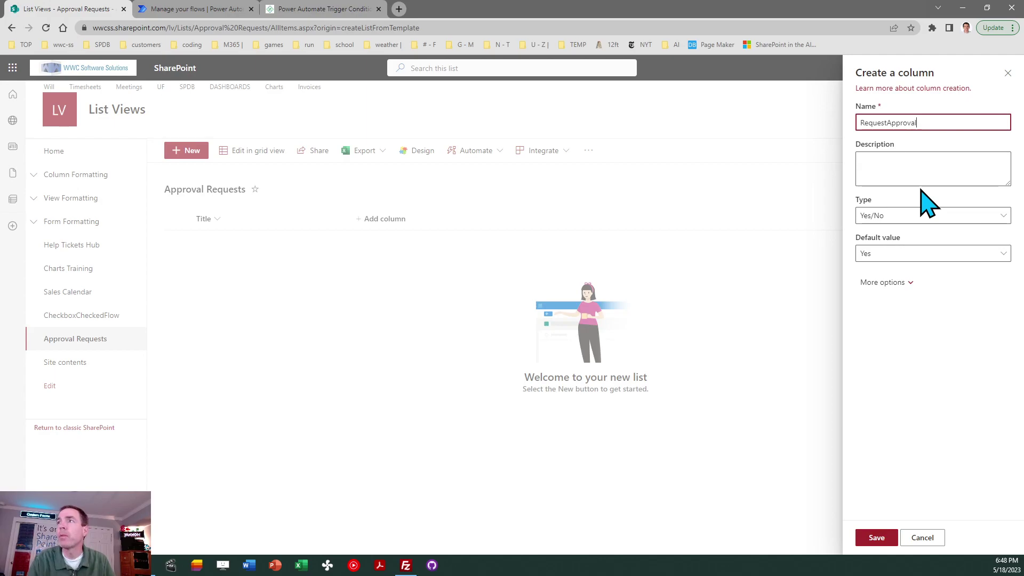
click(898, 255)
click(887, 290)
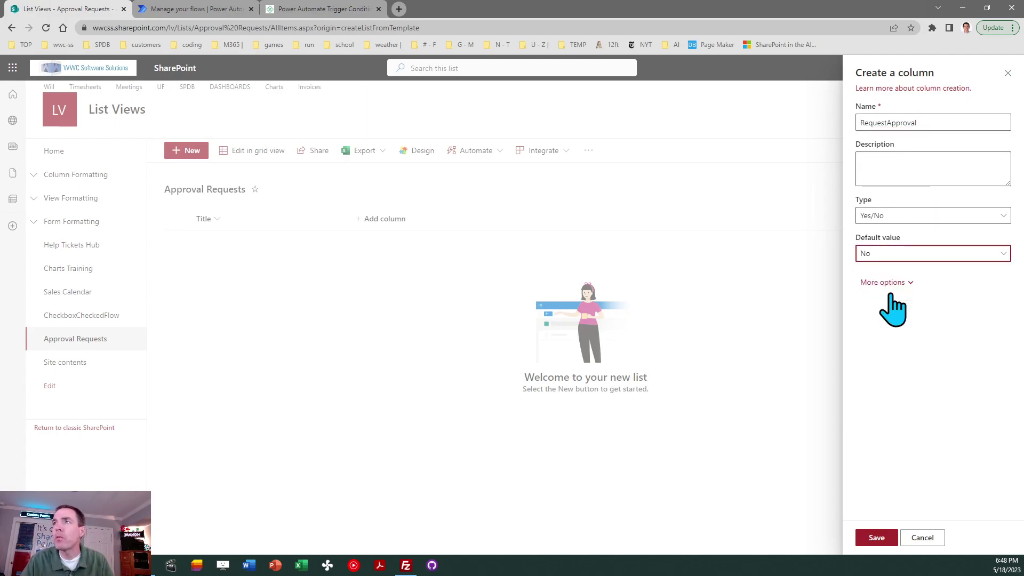
click(874, 538)
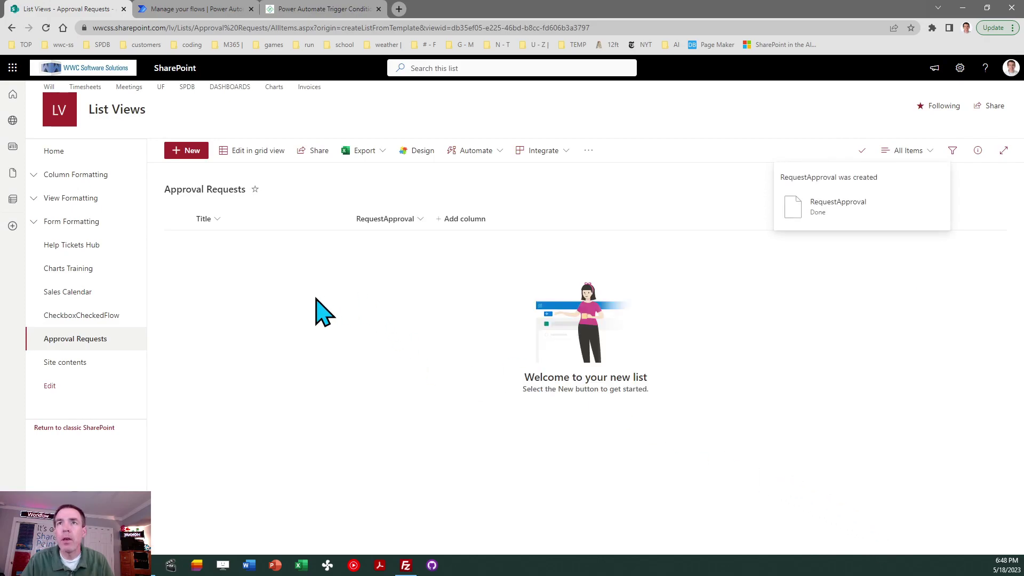
- Enter items Apples Project, Bananas Project and Cherries Project in grid view, then exit grid view
click(251, 154)
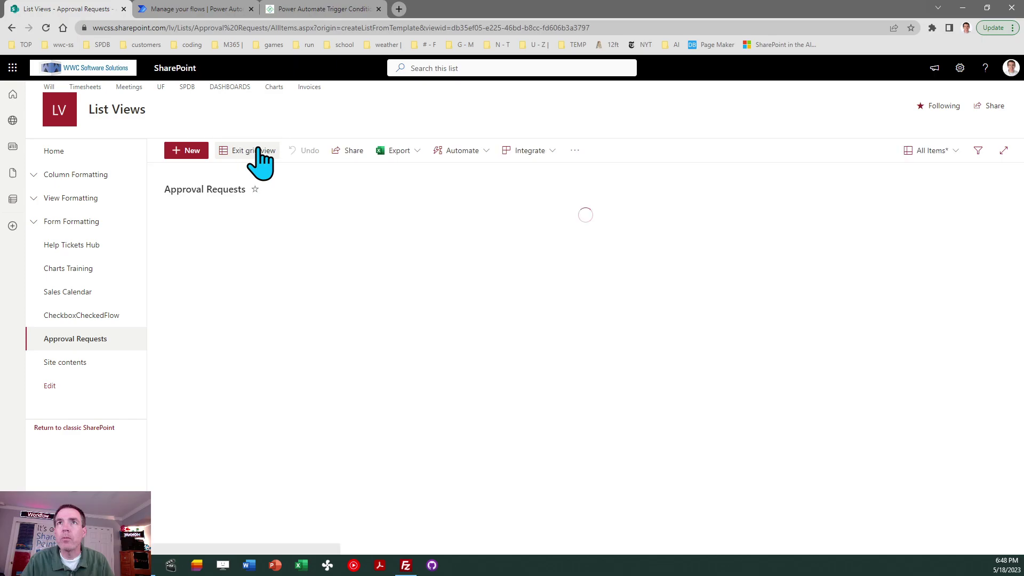
click(238, 243)
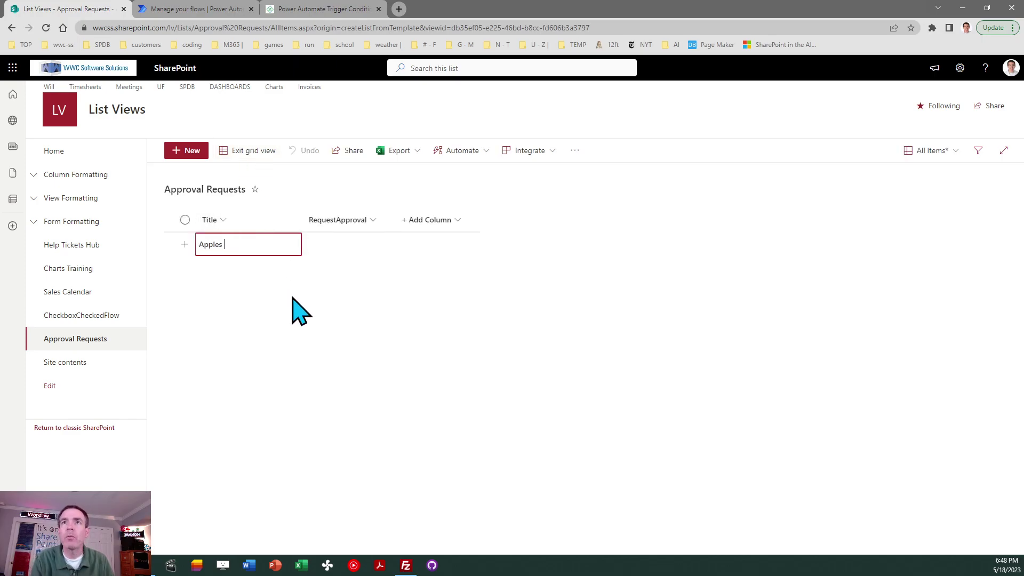
key(Tab)
key(Tab)
key(Return)
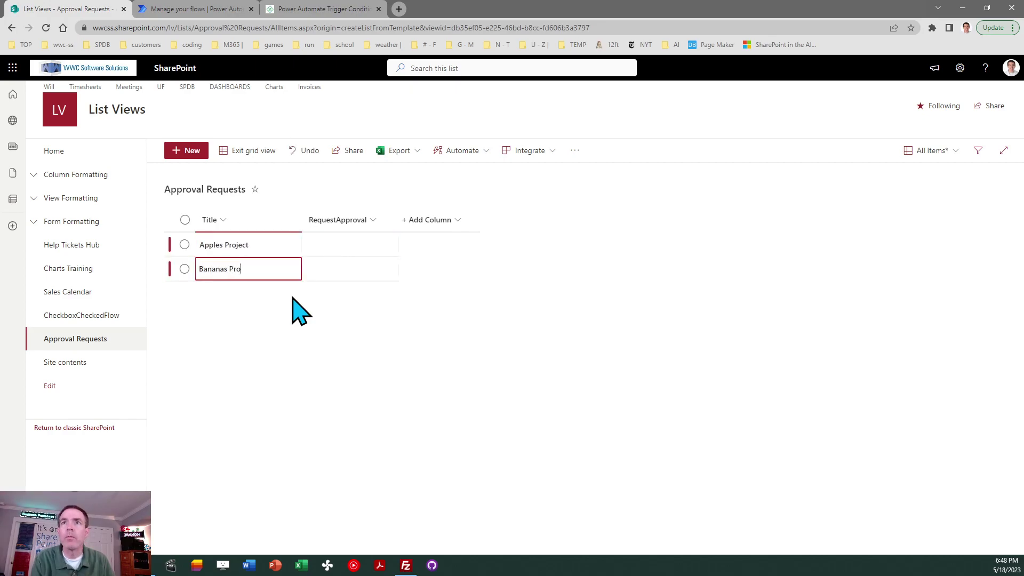
text(Bananas Project)
key(Tab)
key(Tab)
key(Return)
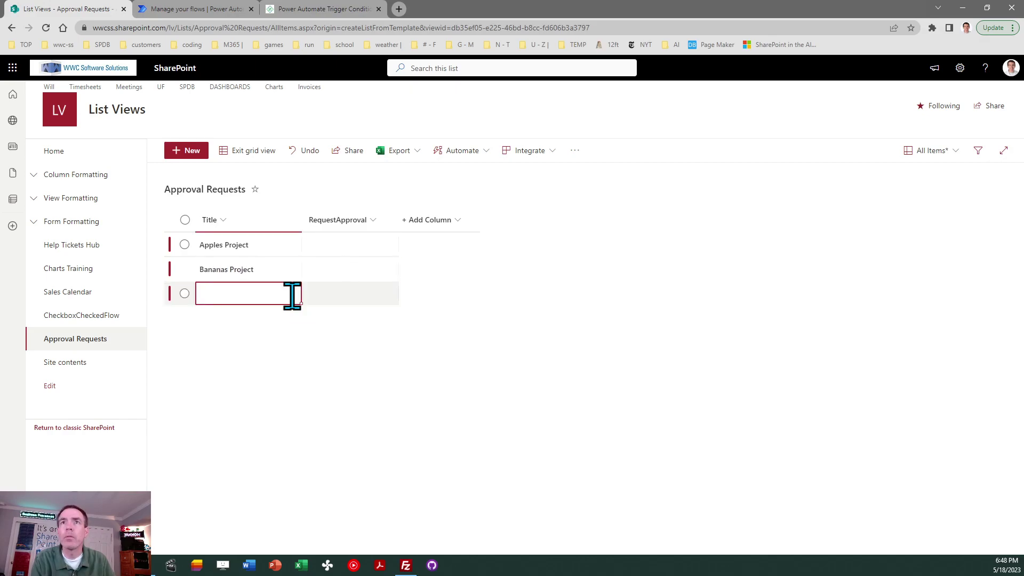
text(Cherries)
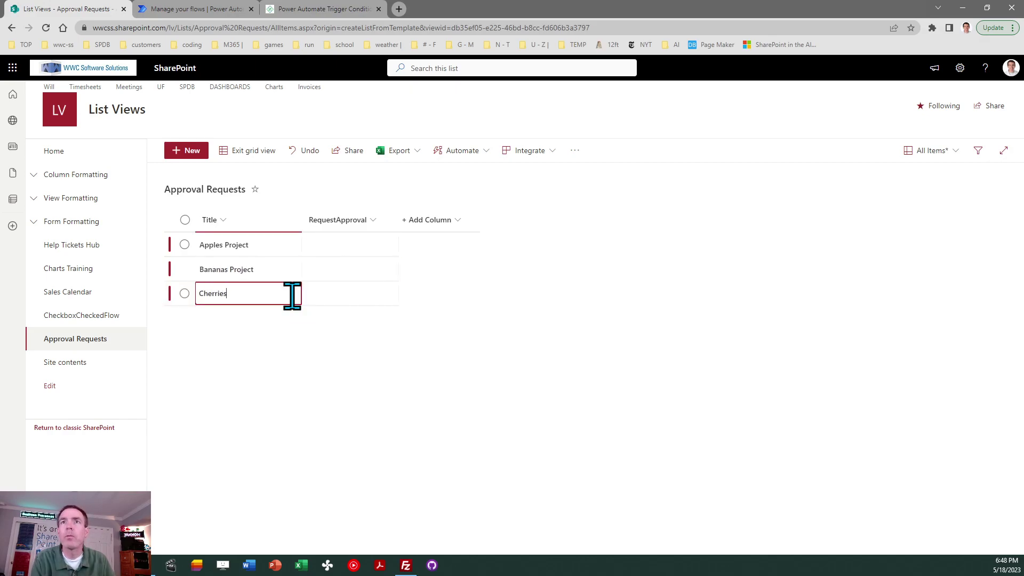
text( Project)
key(Tab)
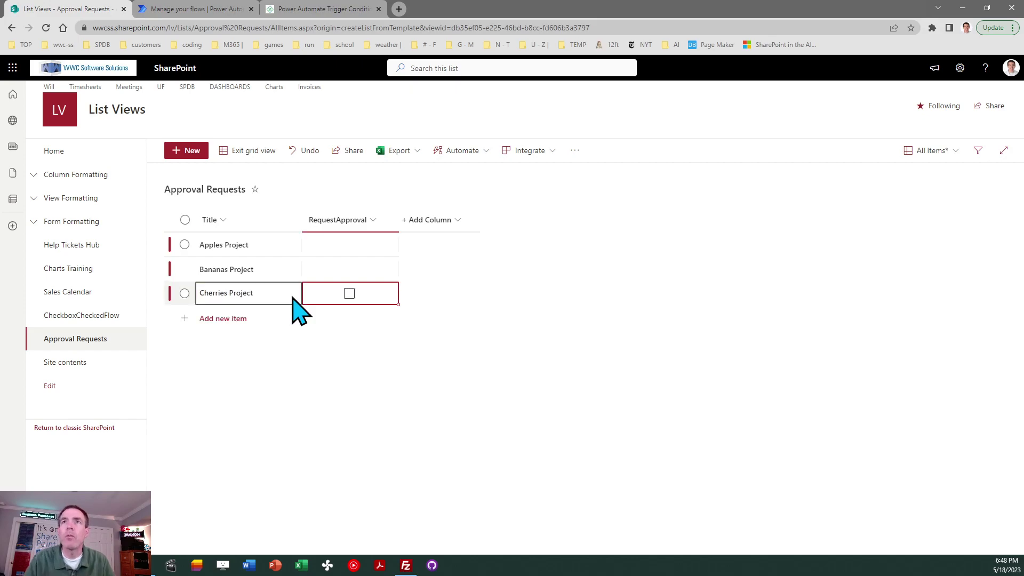
click(254, 154)
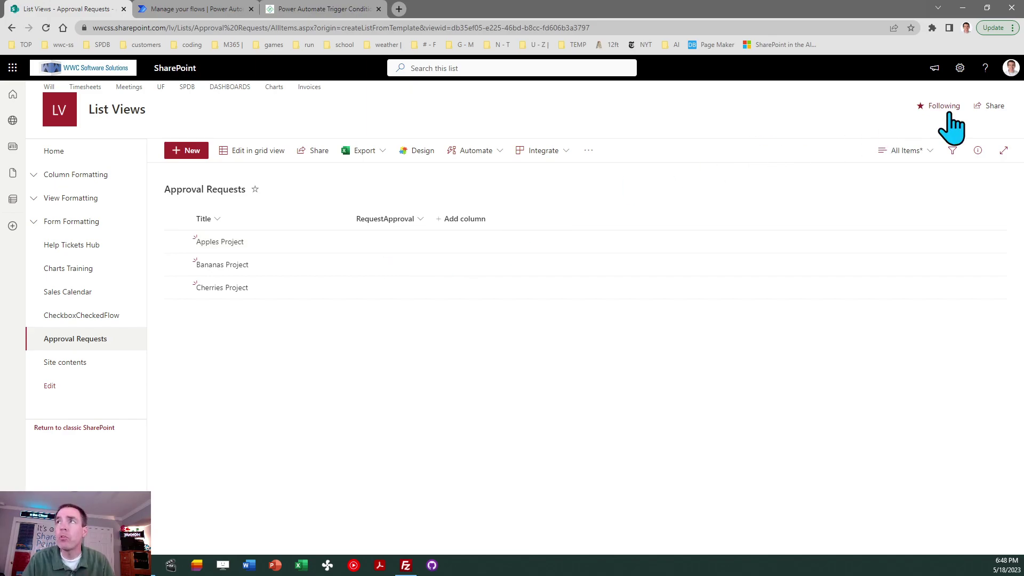
click(958, 69)
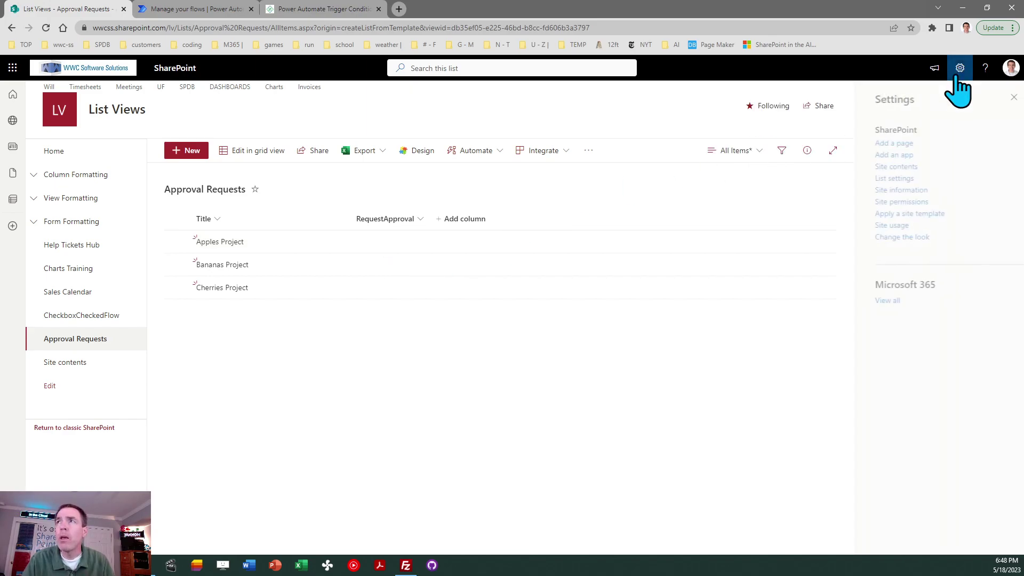
click(886, 179)
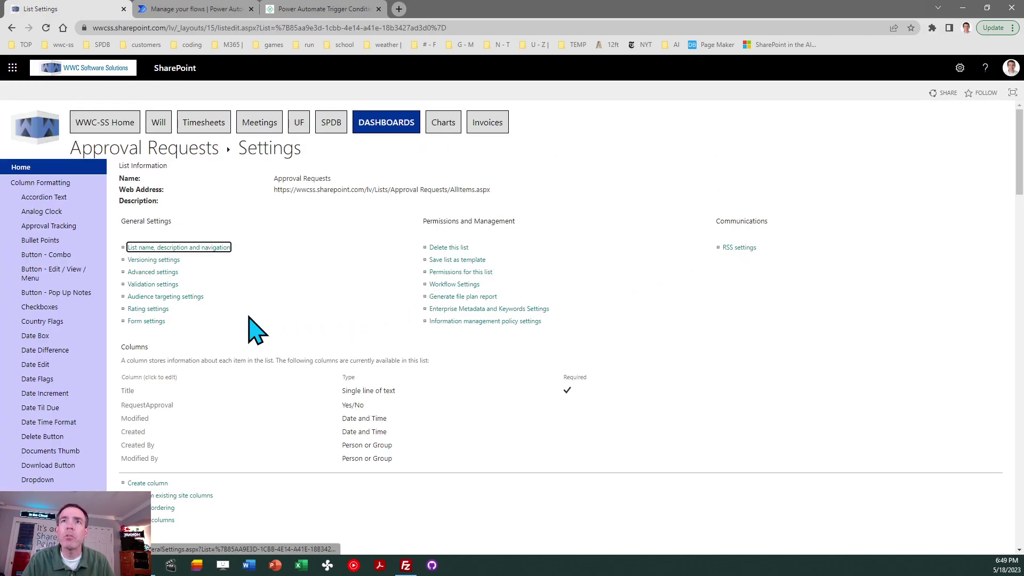
click(161, 260)
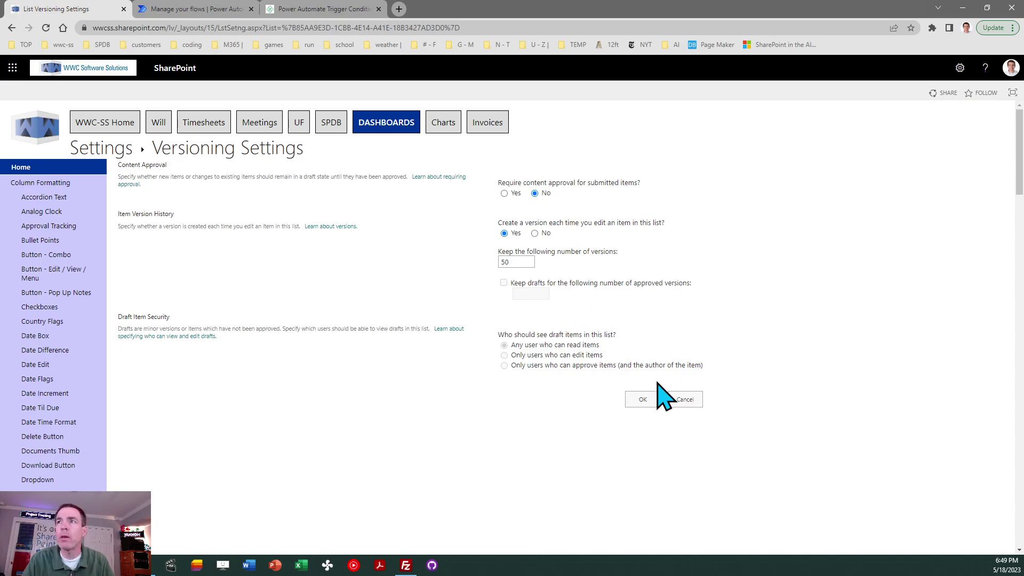
click(684, 404)
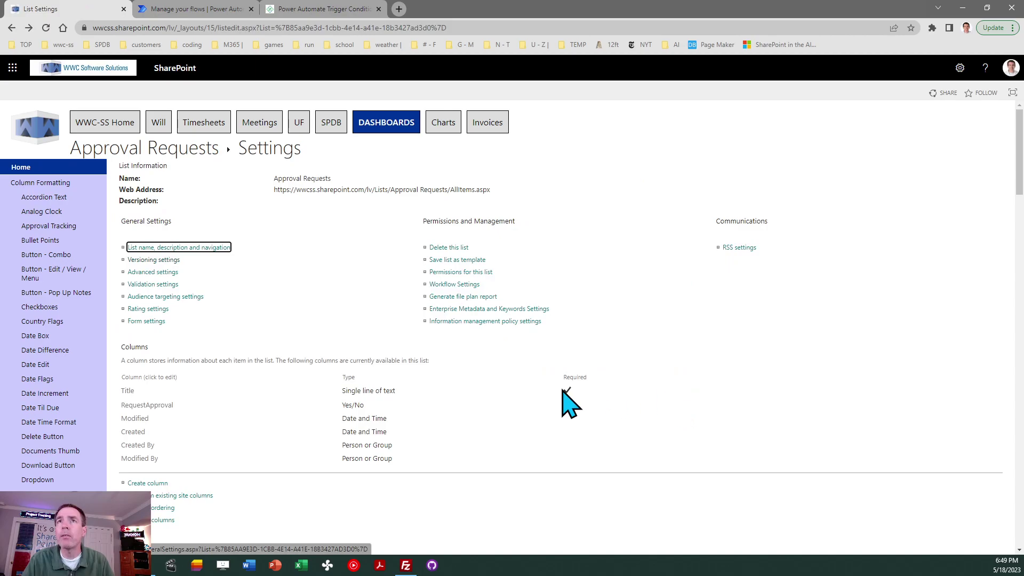
click(176, 152)
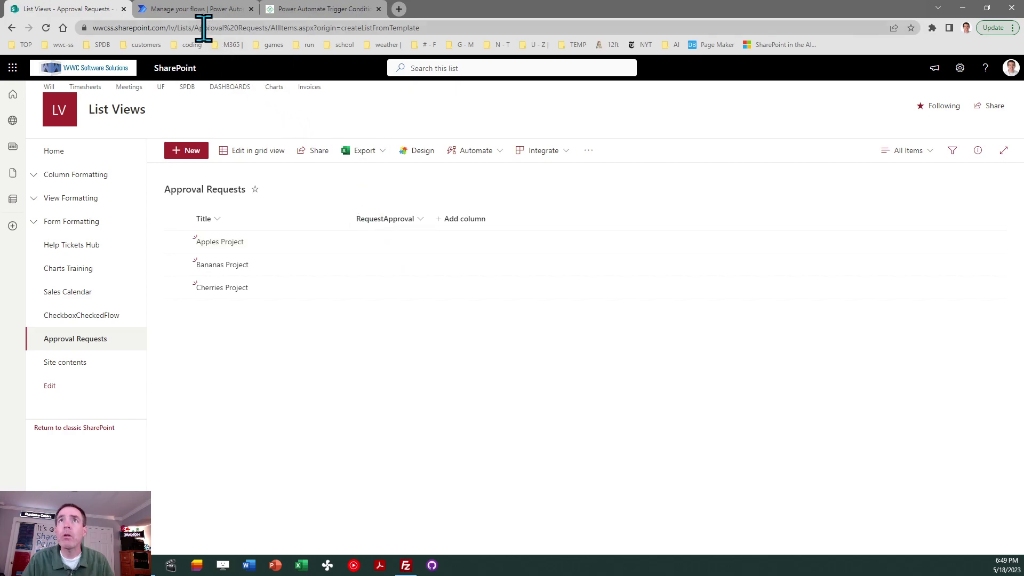
- Create automated flow 'Send Chat Message When Approval Request' using SharePoint's 'When an item or a file is modified' trigger
click(198, 9)
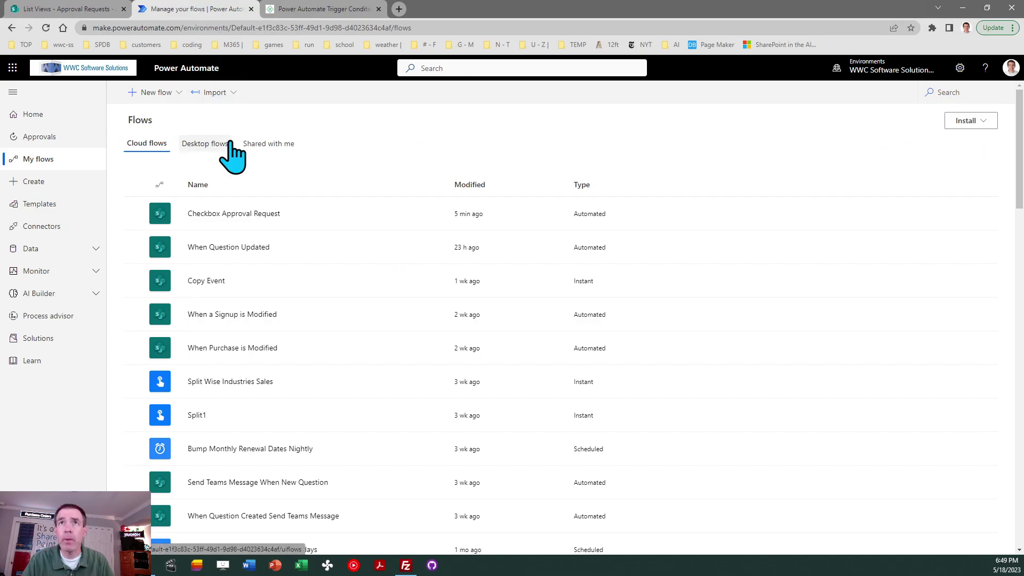
click(149, 96)
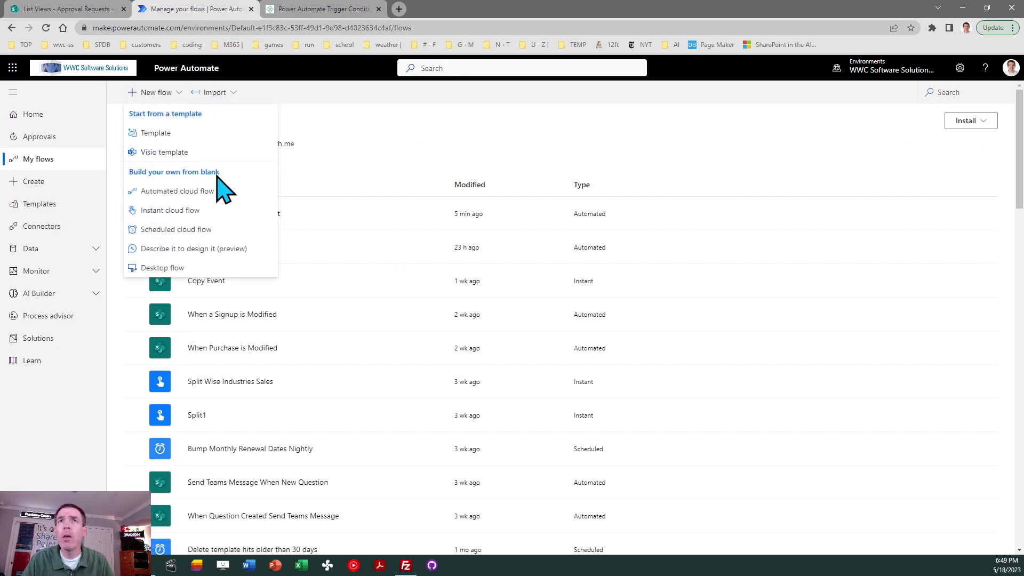
click(195, 192)
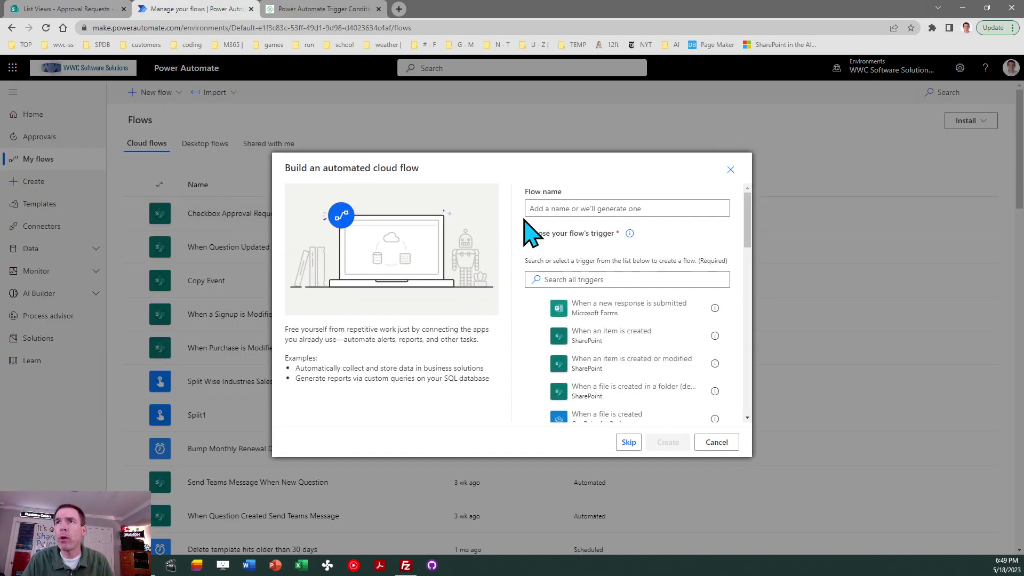
click(550, 207)
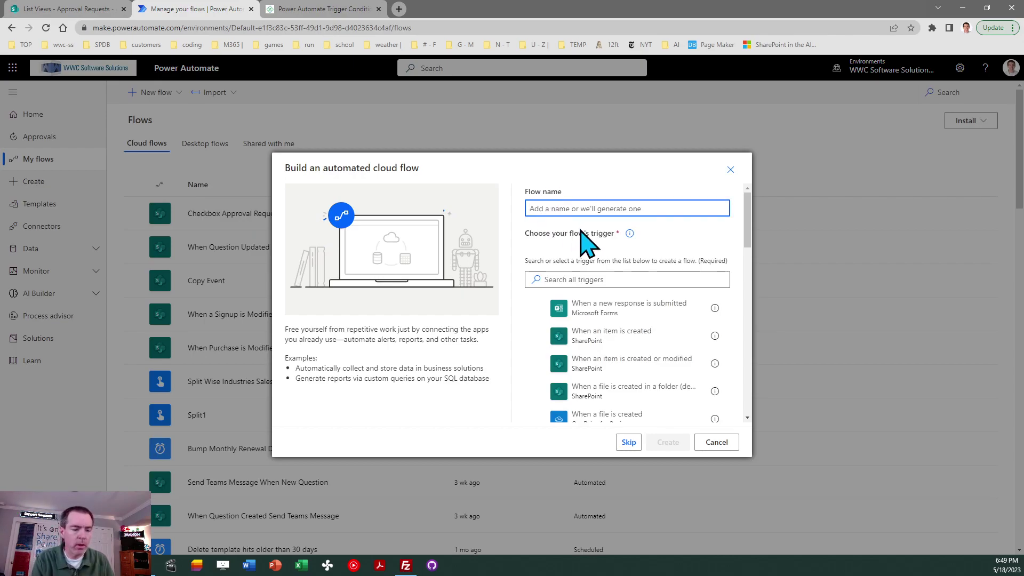
text(Send )
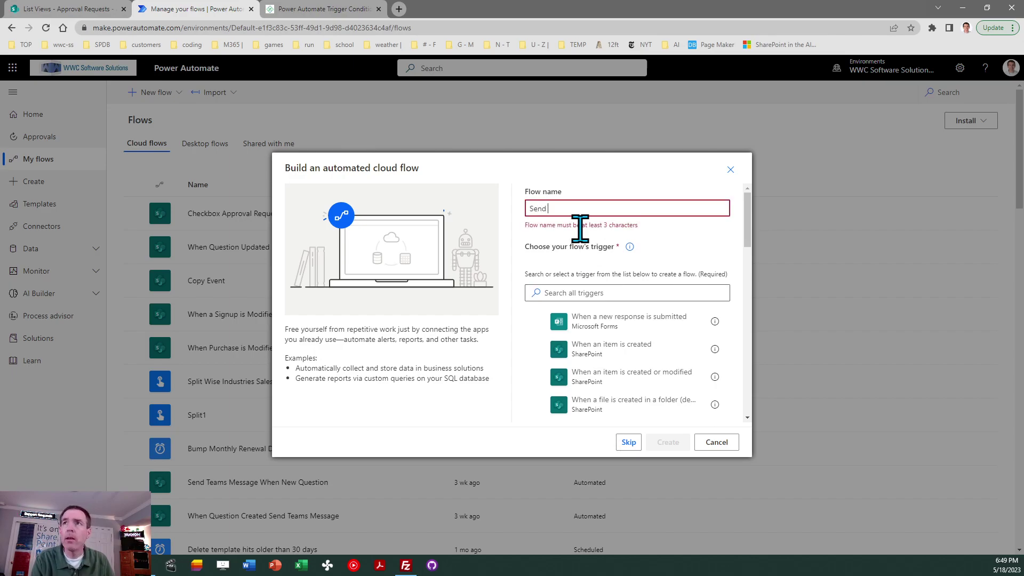
text(Chat Message)
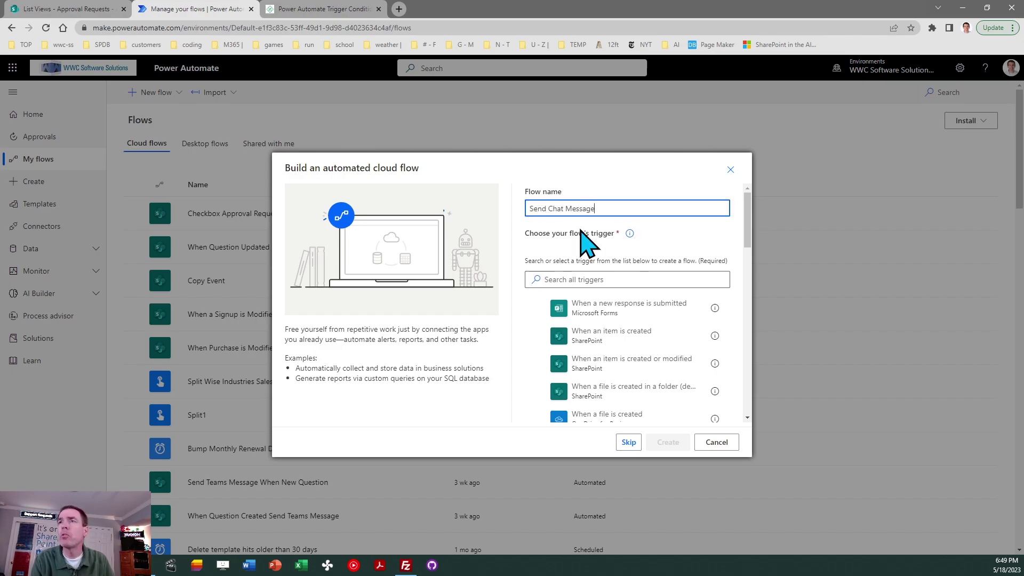
text( When Approval Req)
text(uest)
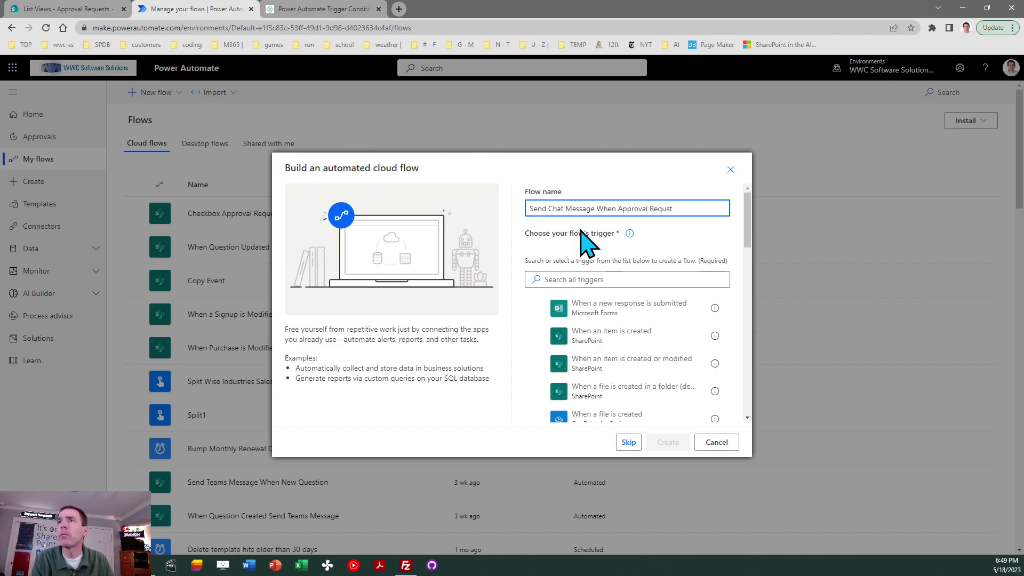
click(596, 280)
text(modified)
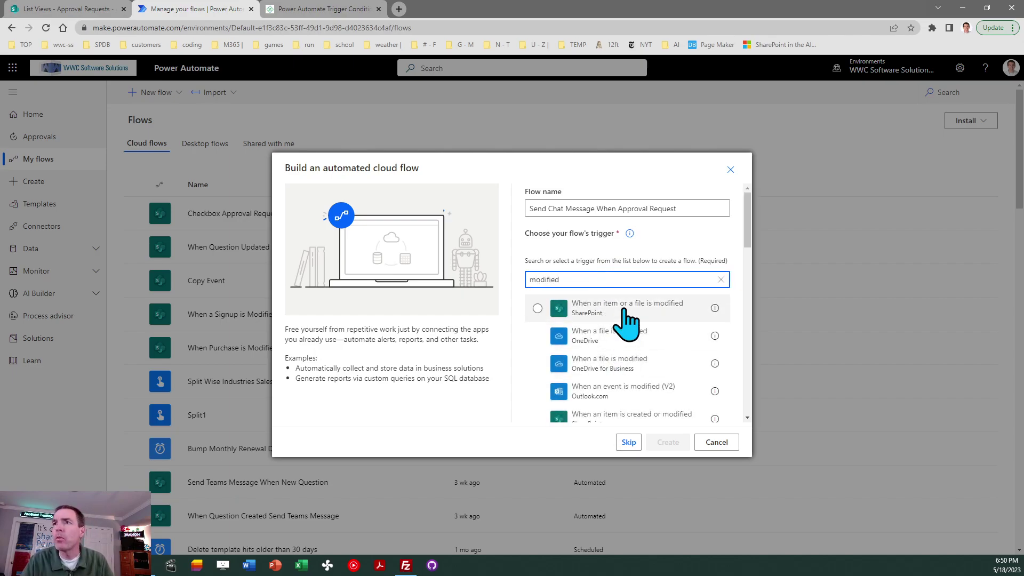
click(625, 312)
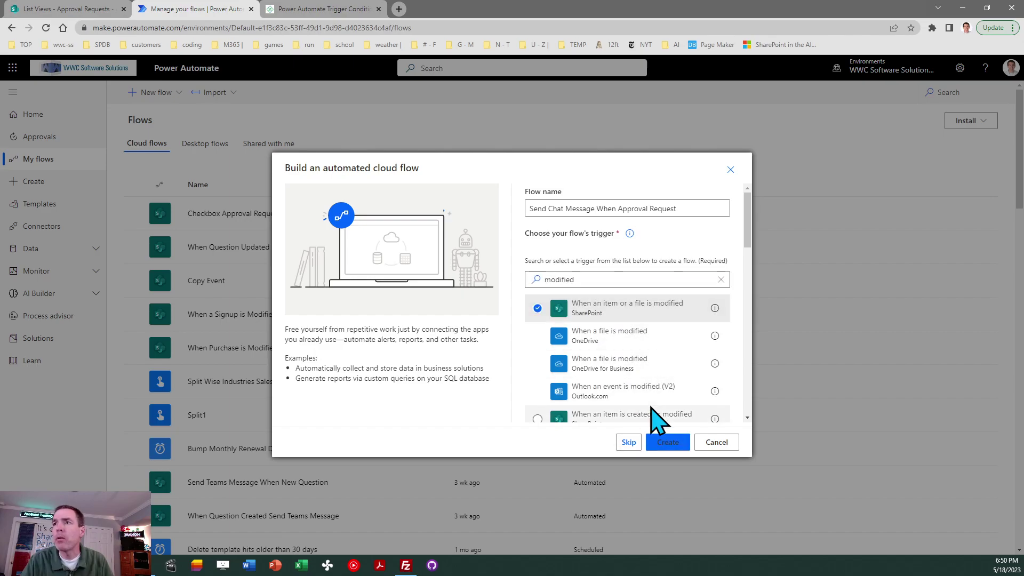
click(664, 443)
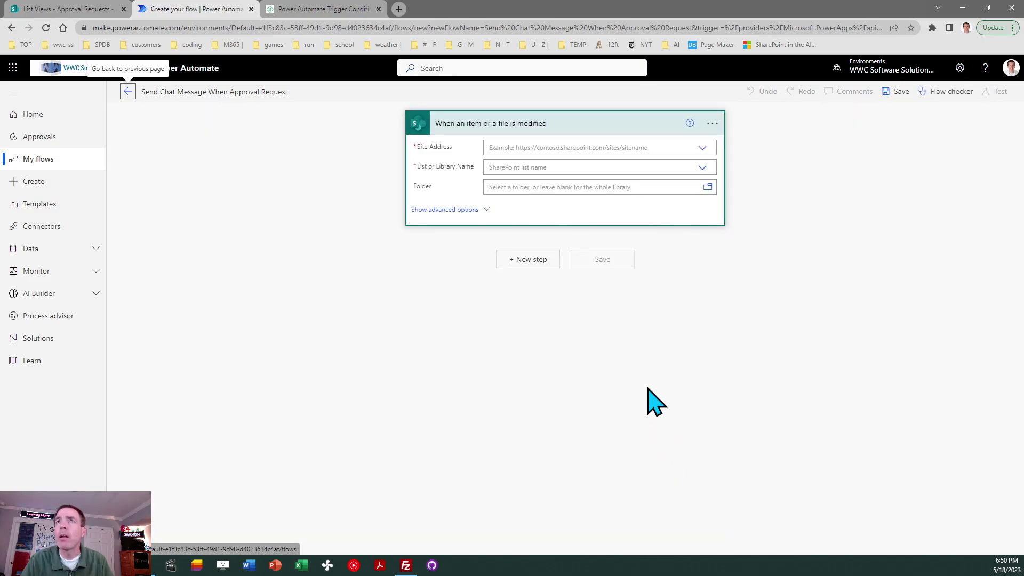
- Set the trigger to the List Views site and Approval Requests list, and show advanced options
click(702, 148)
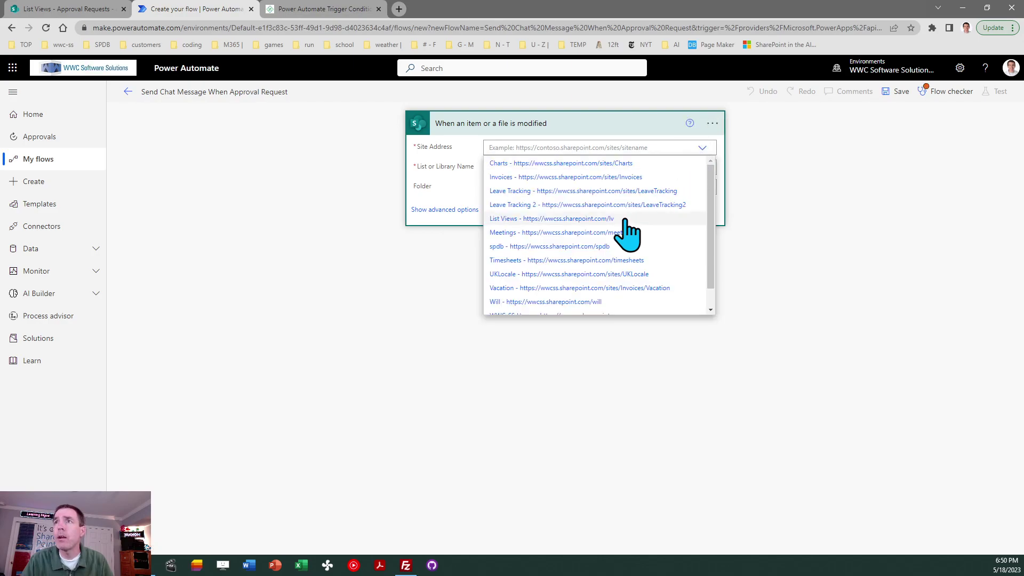
click(633, 218)
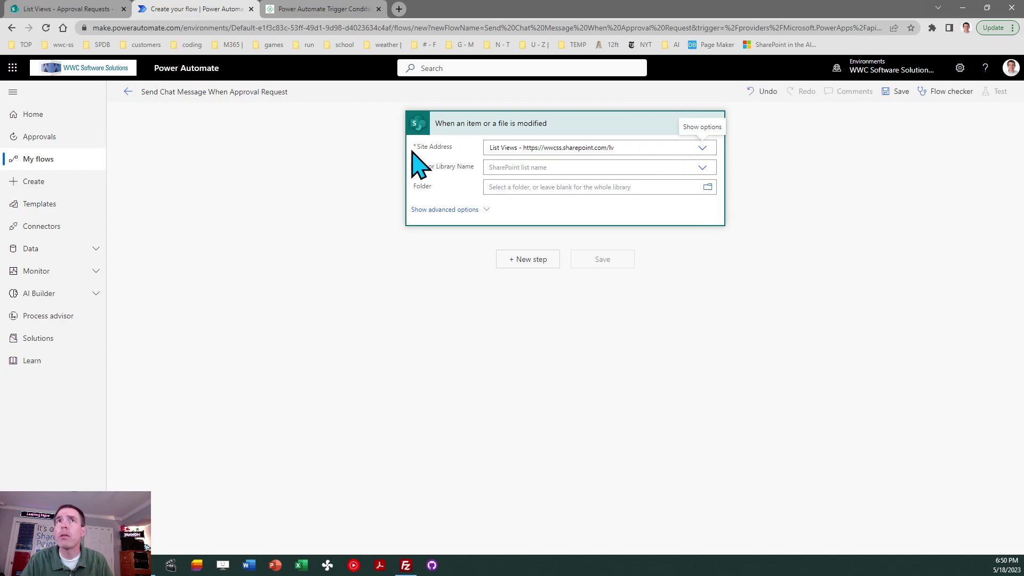
click(702, 168)
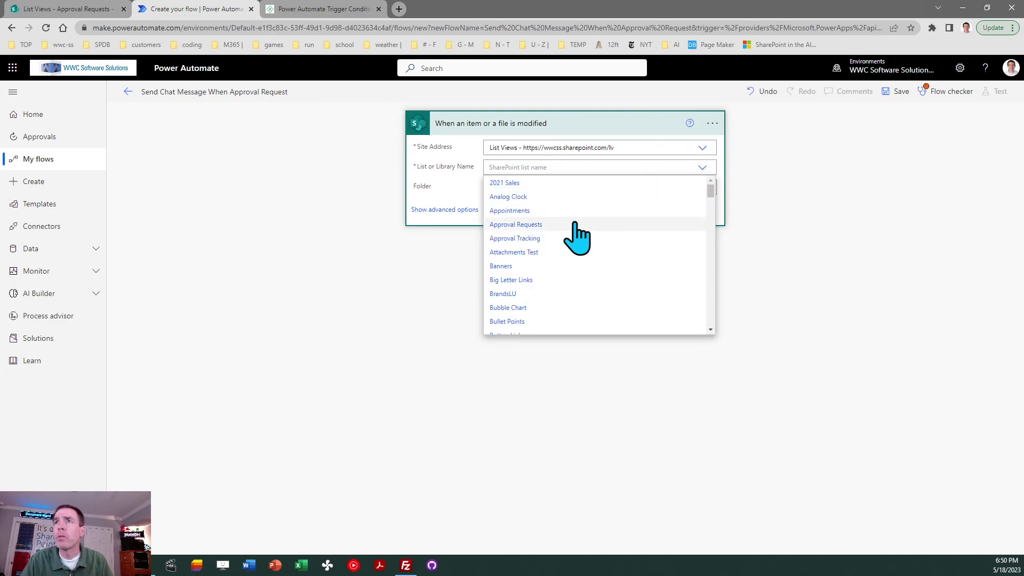
click(597, 226)
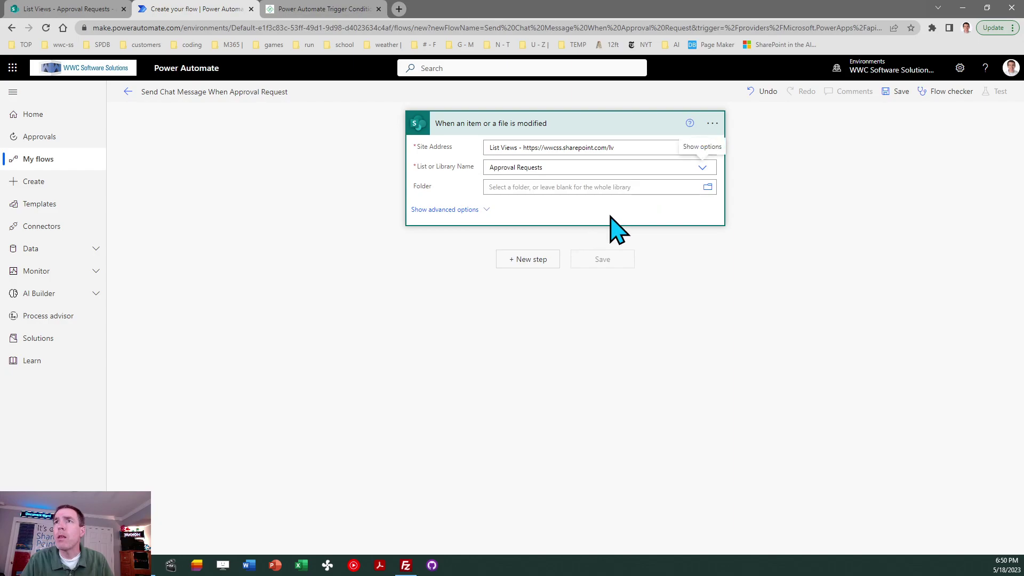
click(475, 212)
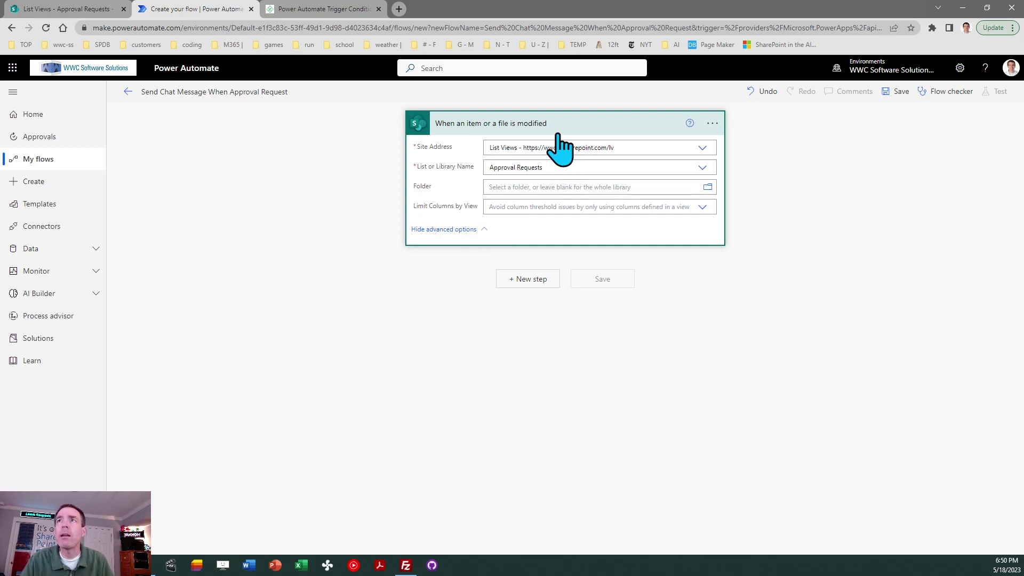
- Add a blank entry under Trigger Conditions in the trigger's Settings and place the cursor in it
click(712, 123)
click(772, 198)
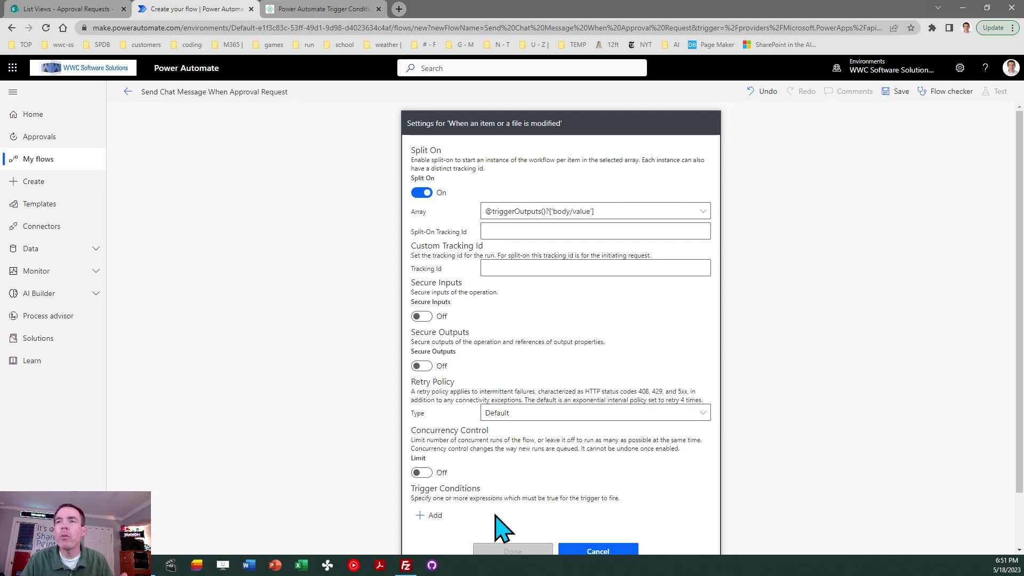
click(434, 515)
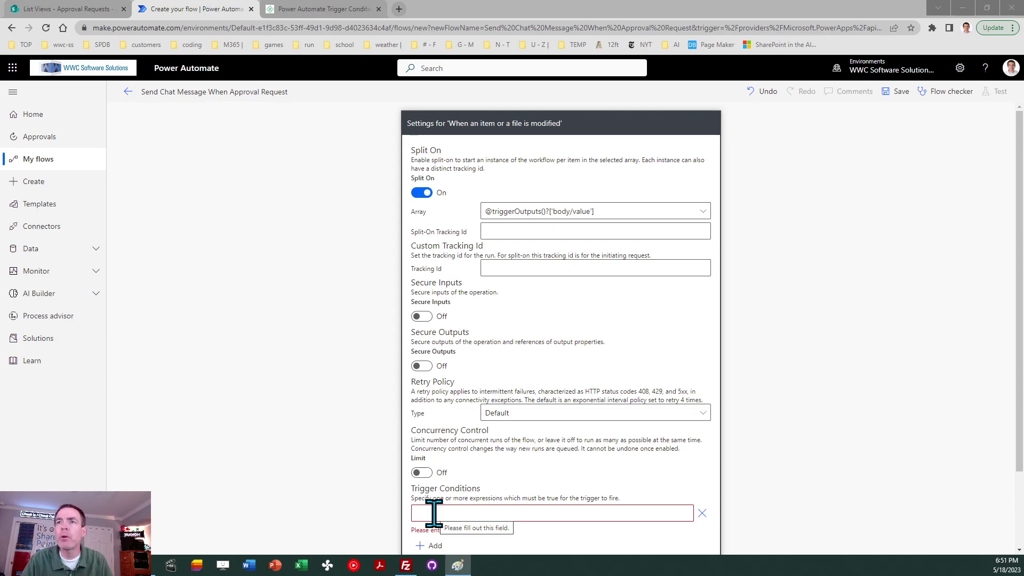
click(433, 513)
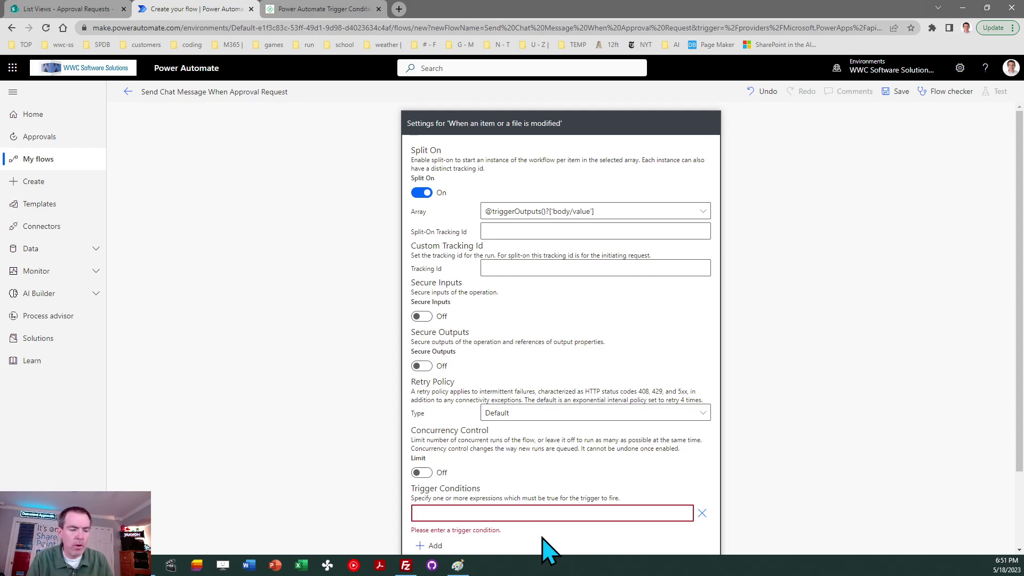
text(@eq)
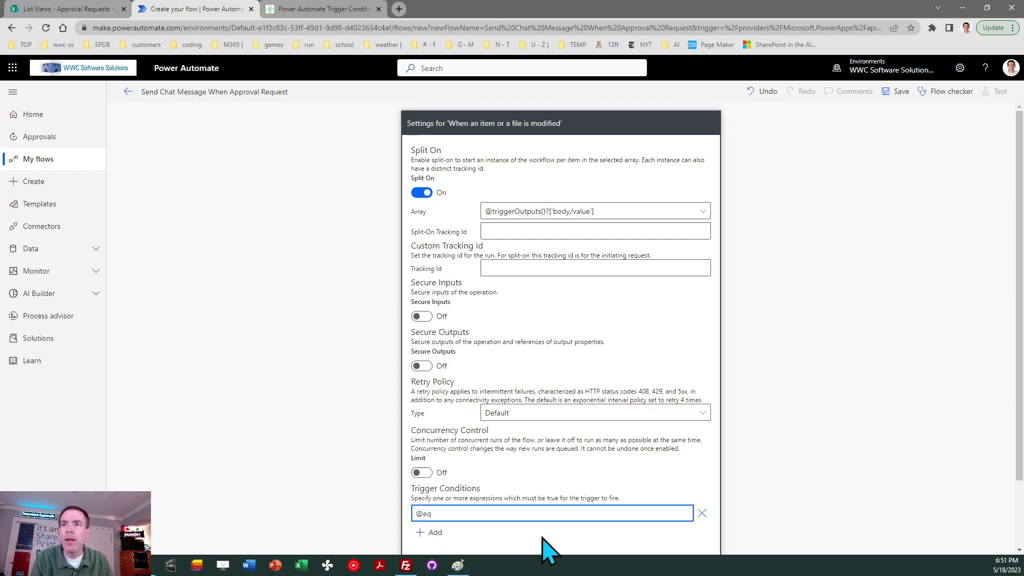
text(uals)
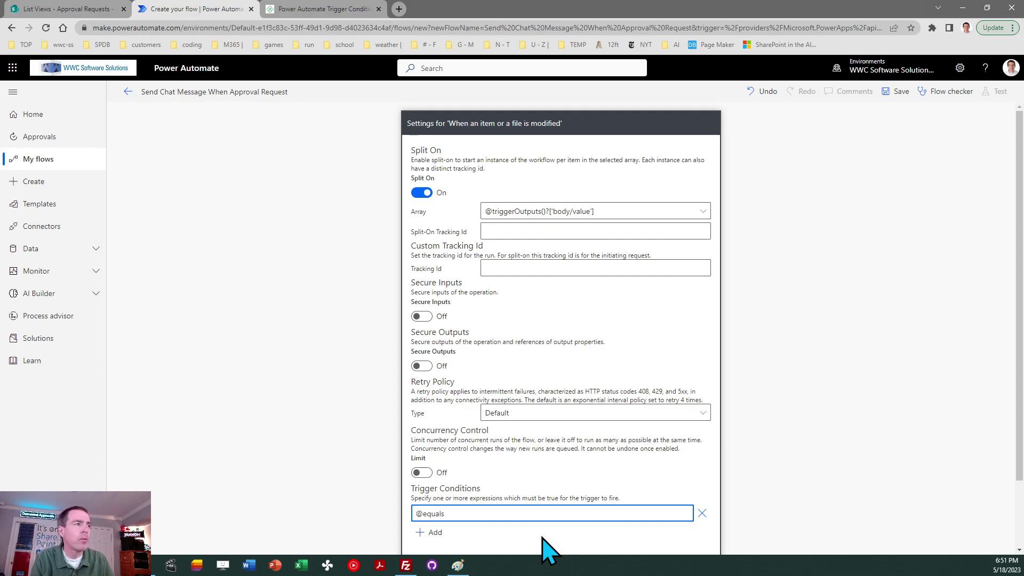
text((triggerBody())
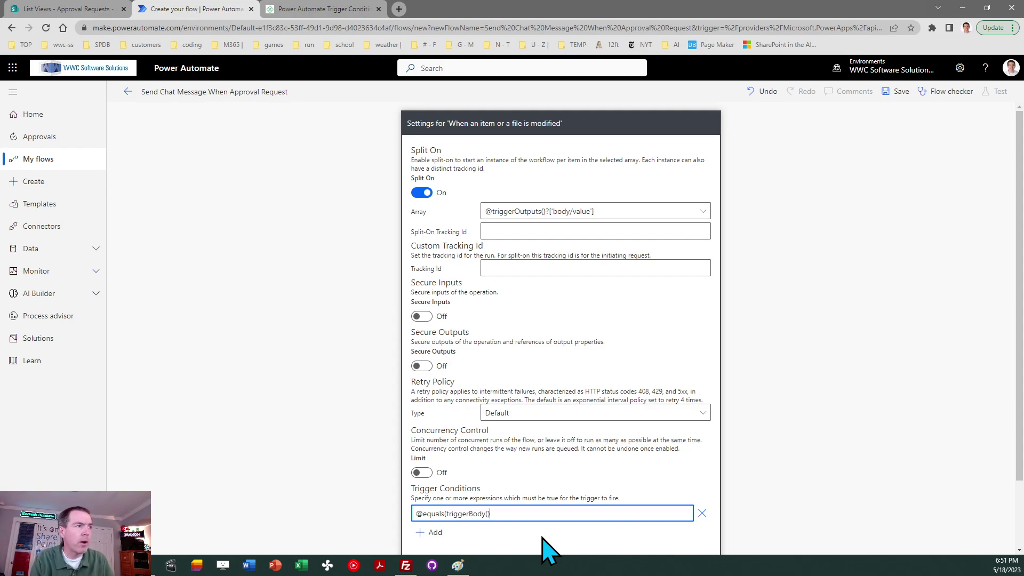
text(?)
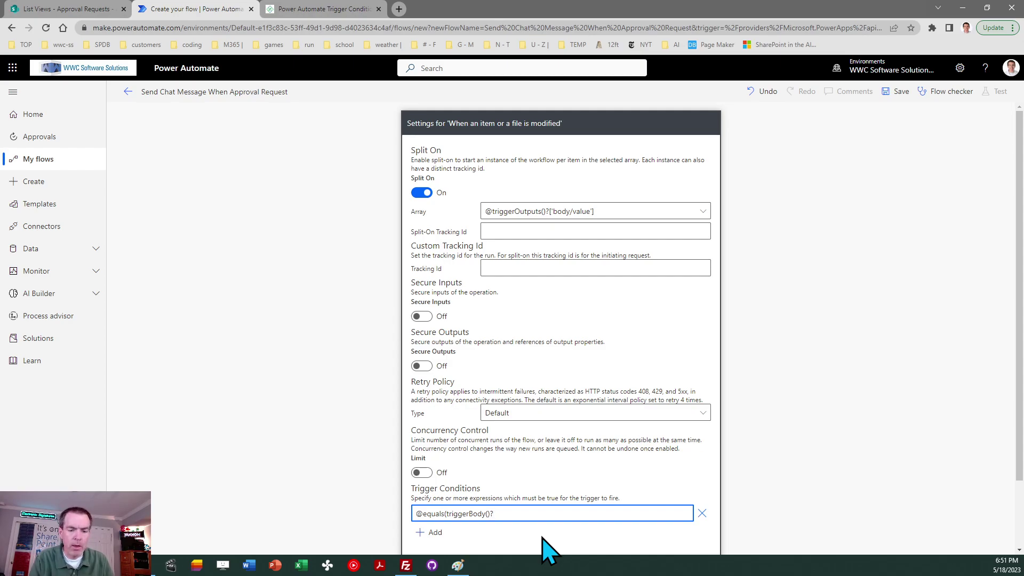
text([)
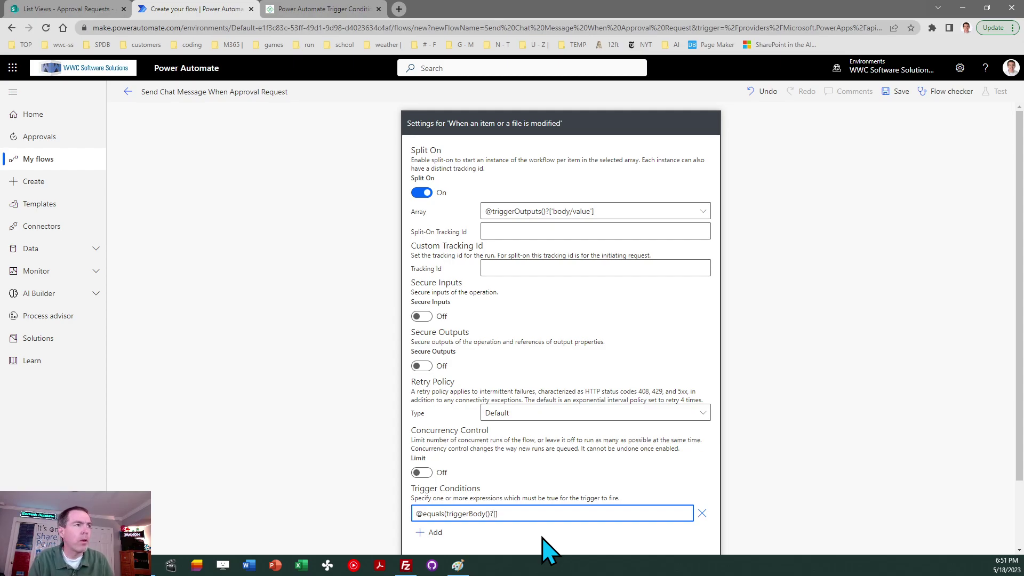
text(')
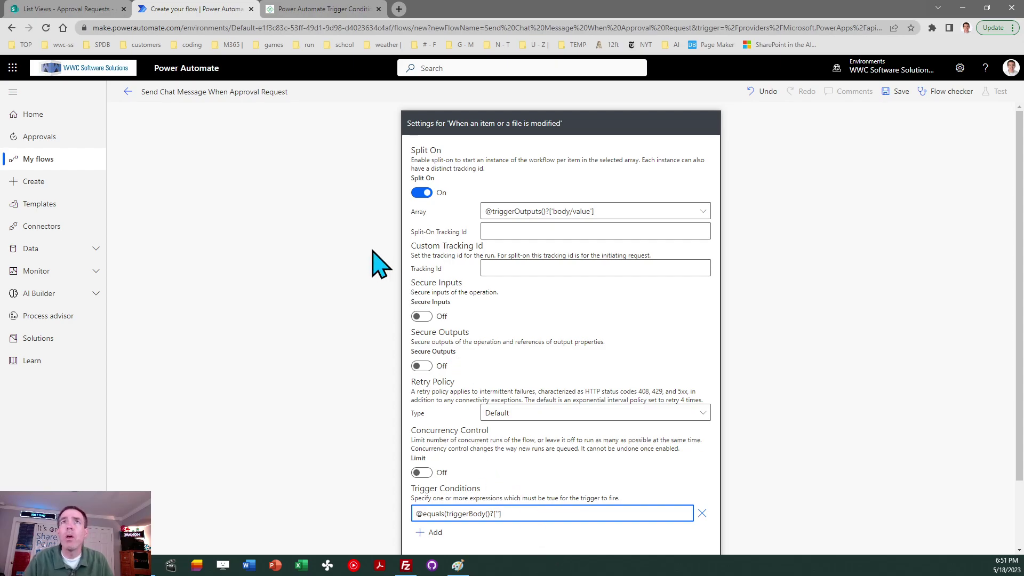
click(87, 9)
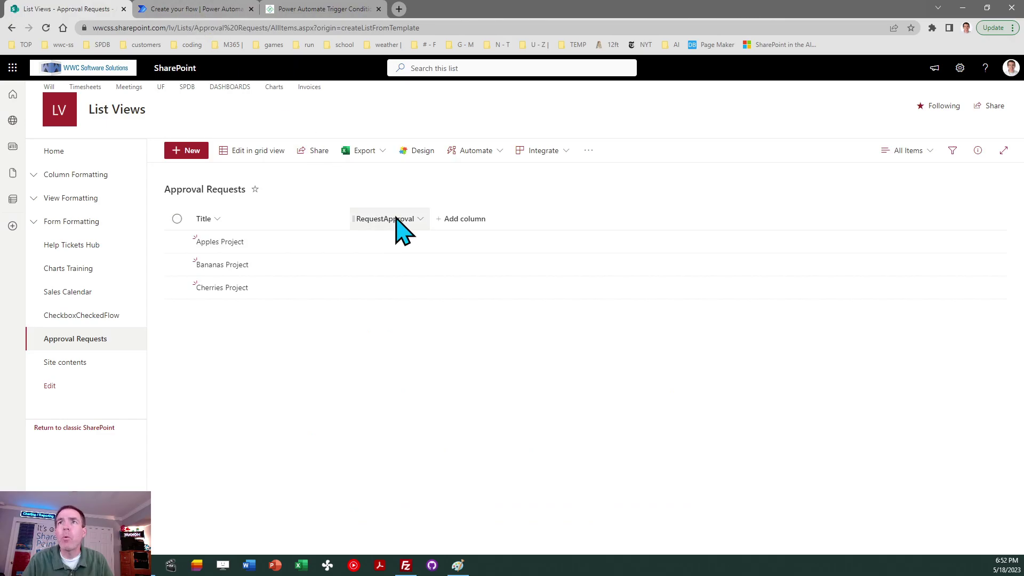
click(197, 8)
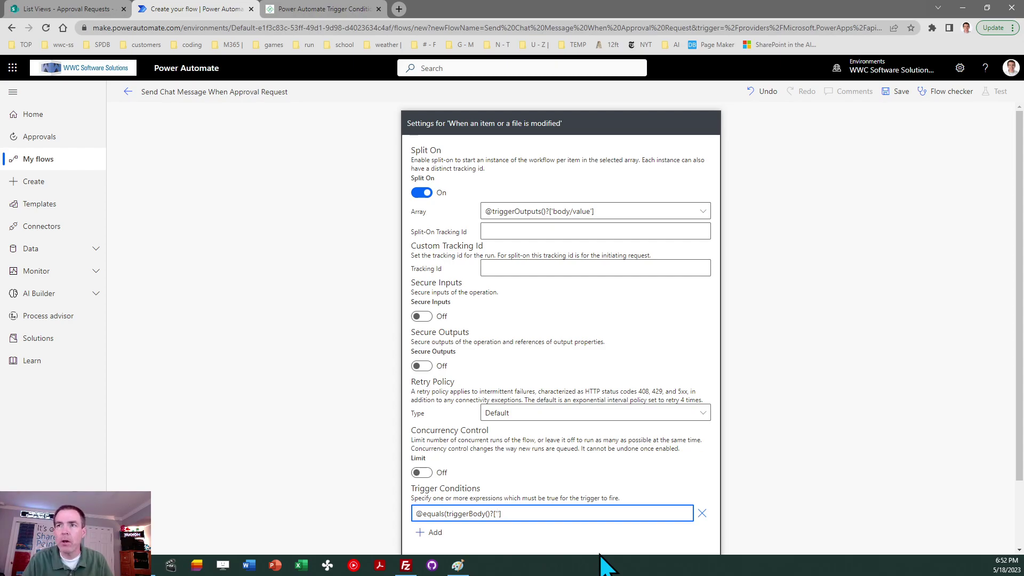
text(Reques)
text(tApprov)
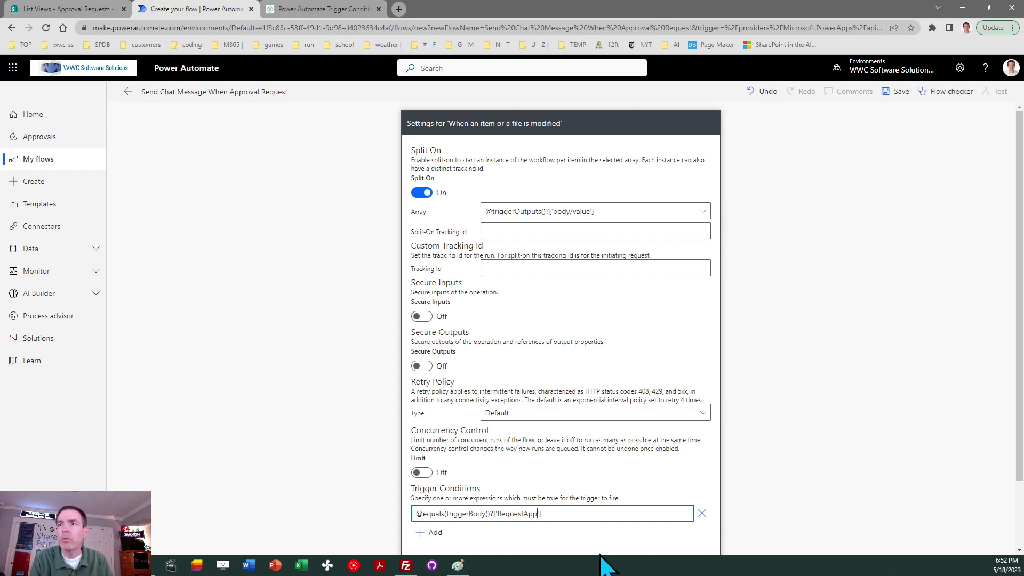
text(al)
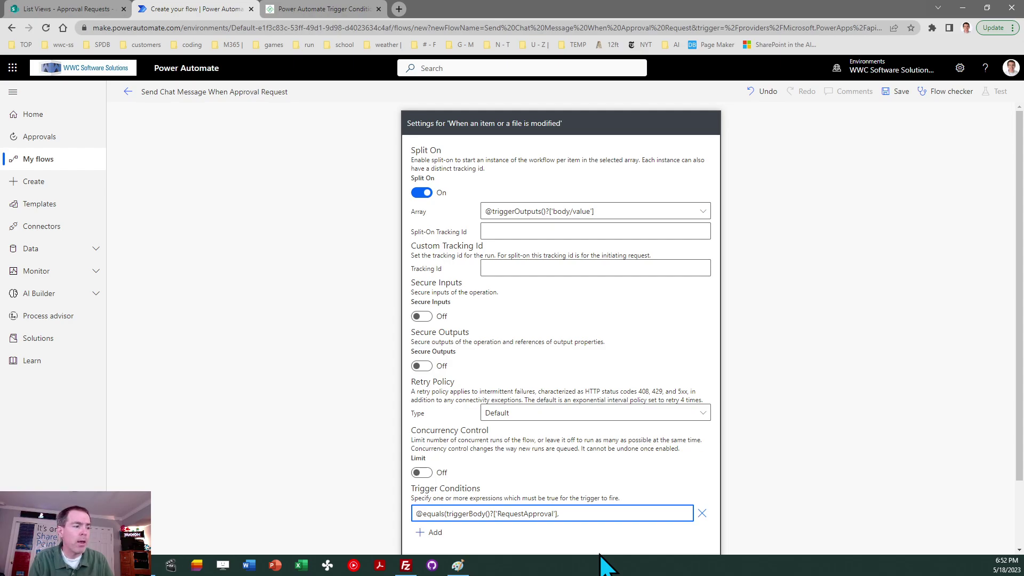
text(true)
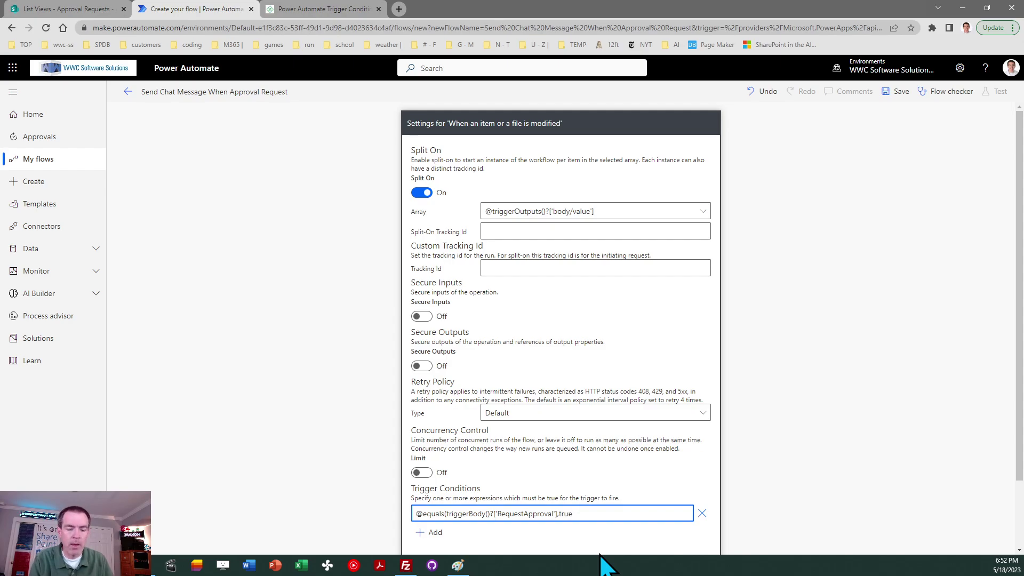
text())
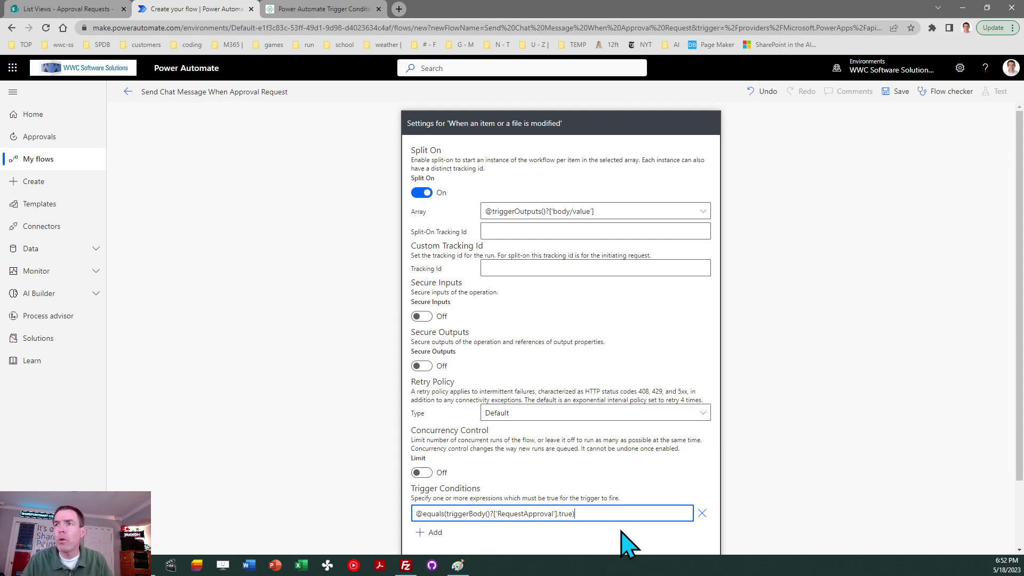
scroll(1019, 358, down, 2)
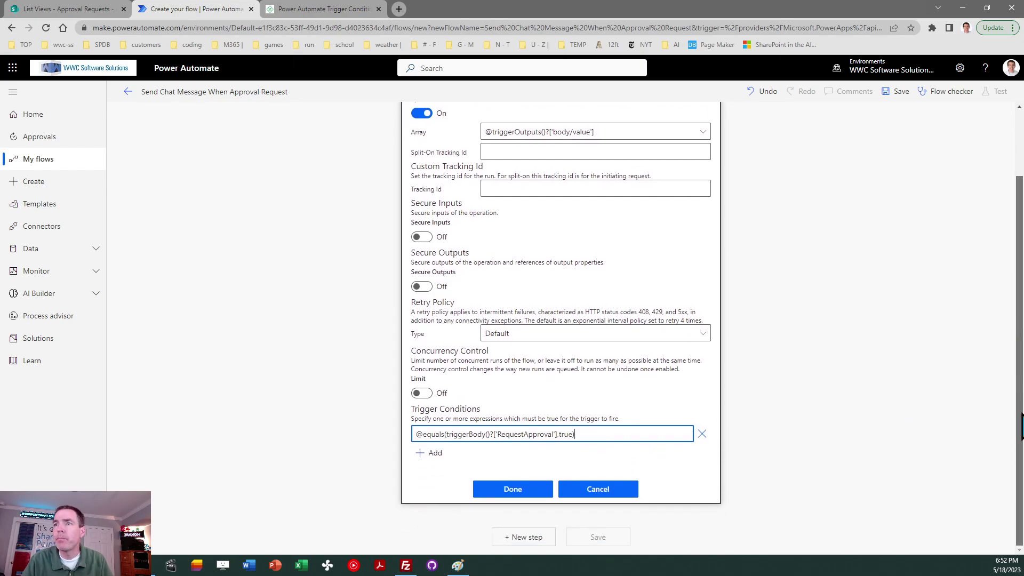
- Apply the trigger settings with Done and view the SPGuides Trigger Conditions article
click(515, 488)
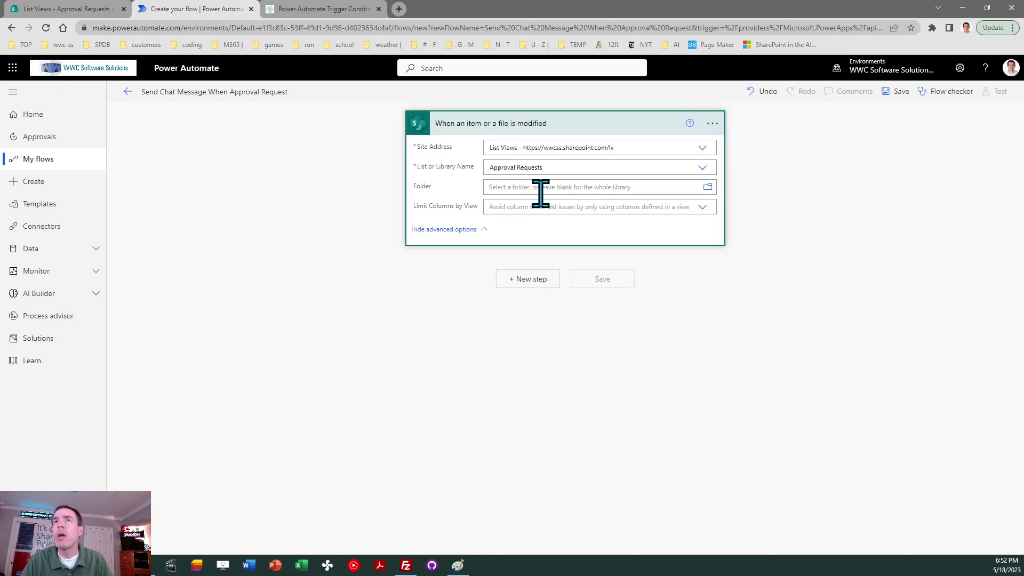
click(314, 10)
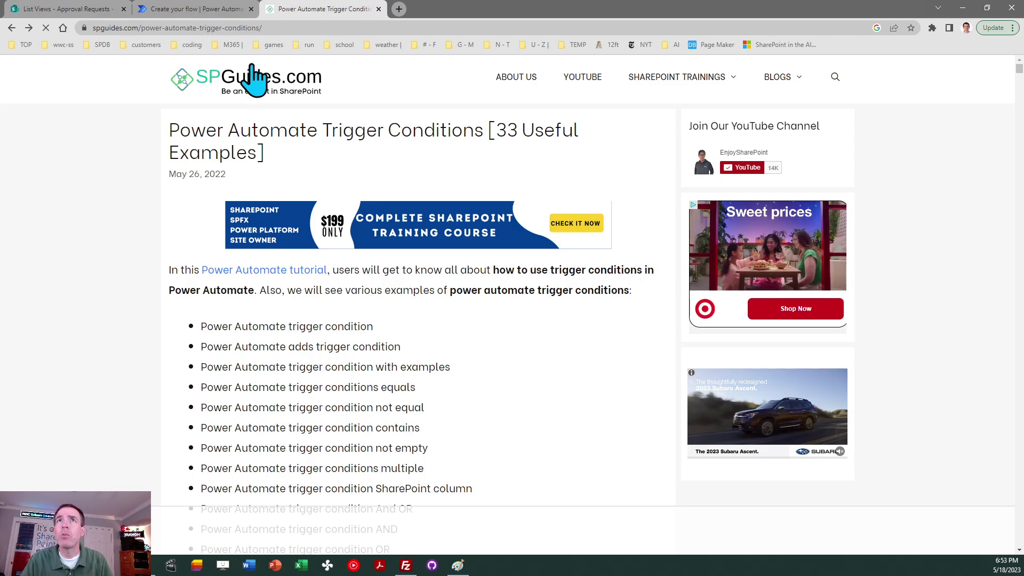
- Back in the flow, add a step after the trigger and search actions for 'get changes'
click(223, 13)
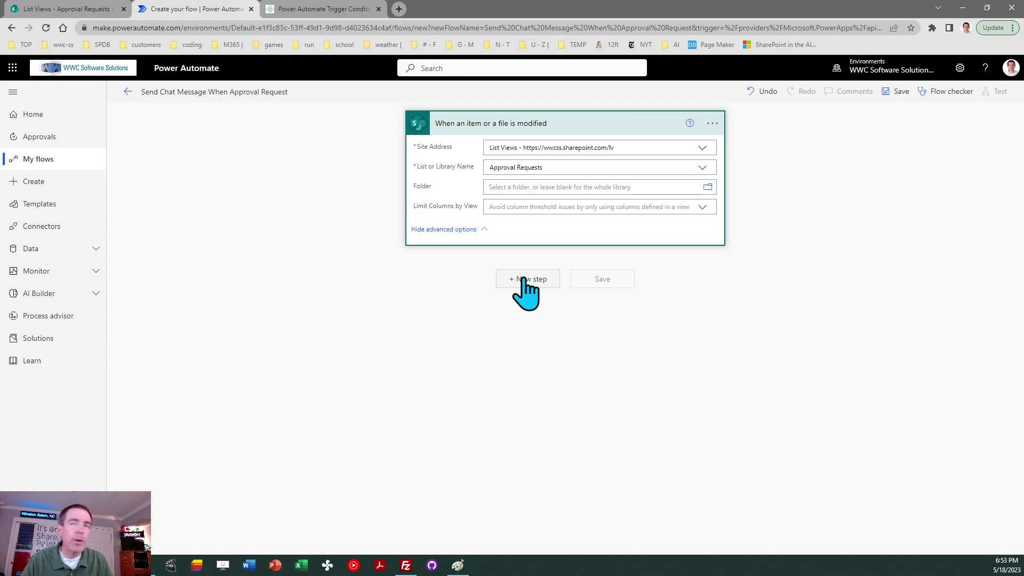
click(524, 279)
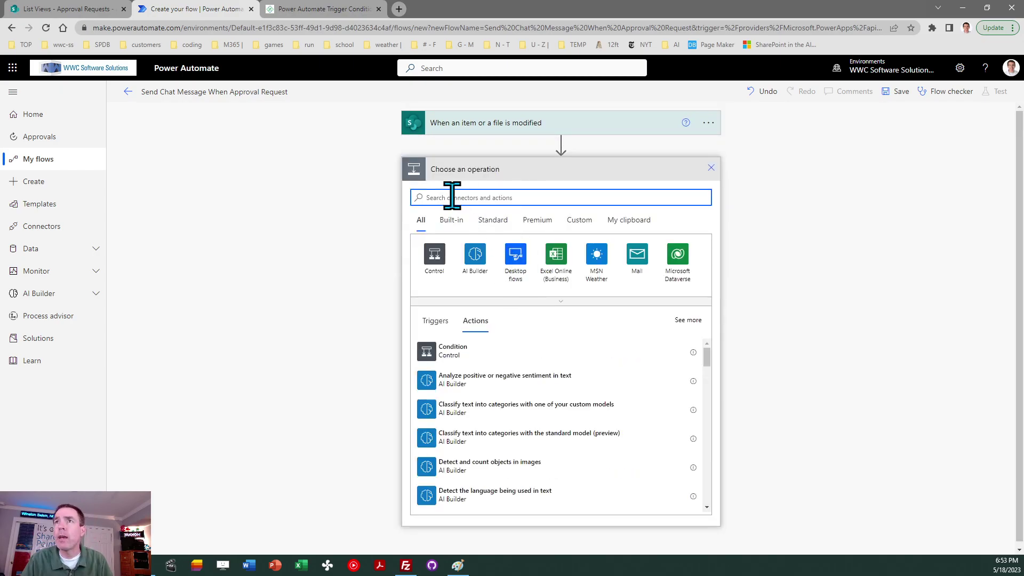
text(get cha)
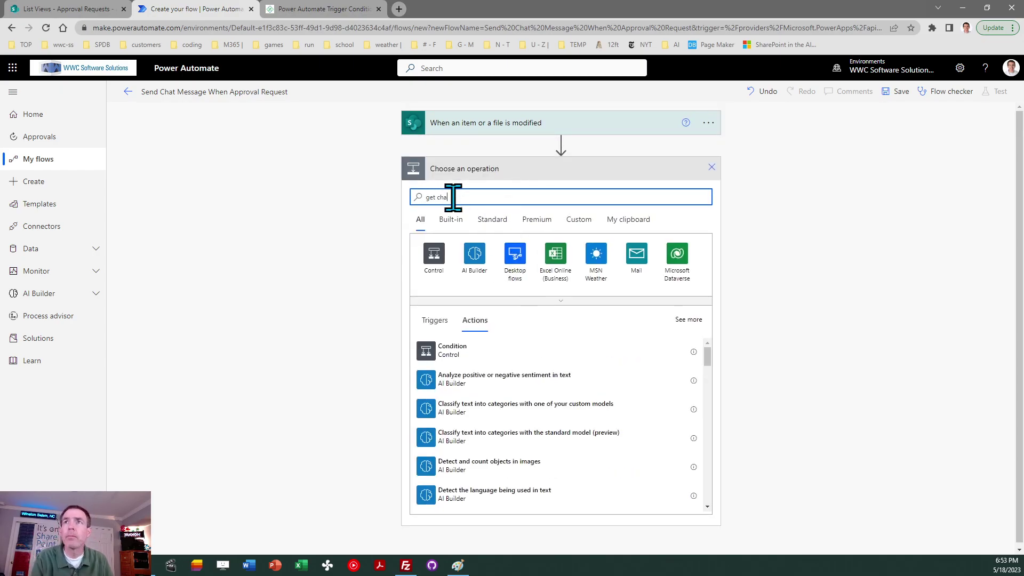
text(nges)
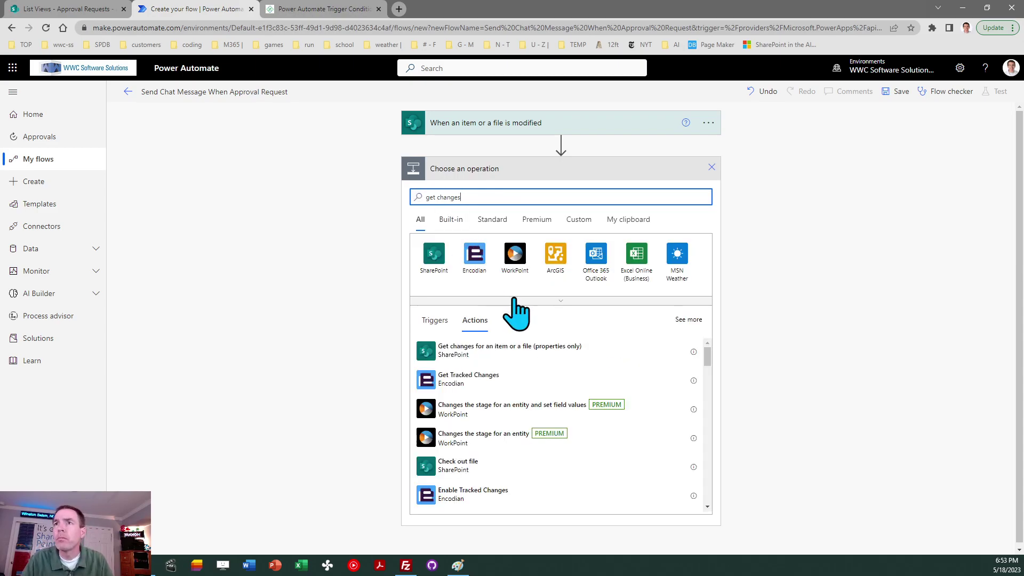
- Add Get changes for an item or a file (properties only) for List Views / Approval Requests, Id set to ID
click(526, 356)
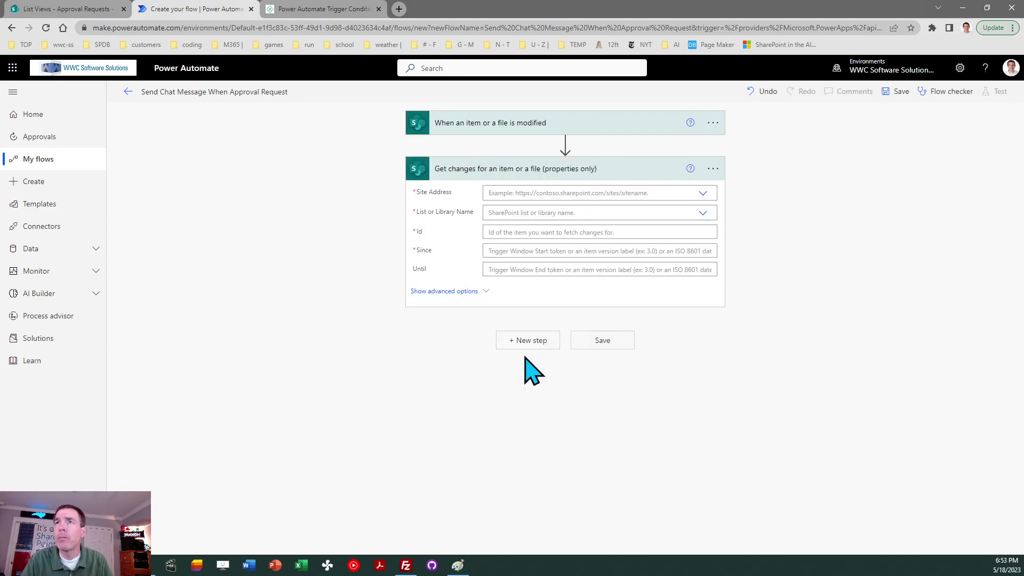
click(703, 194)
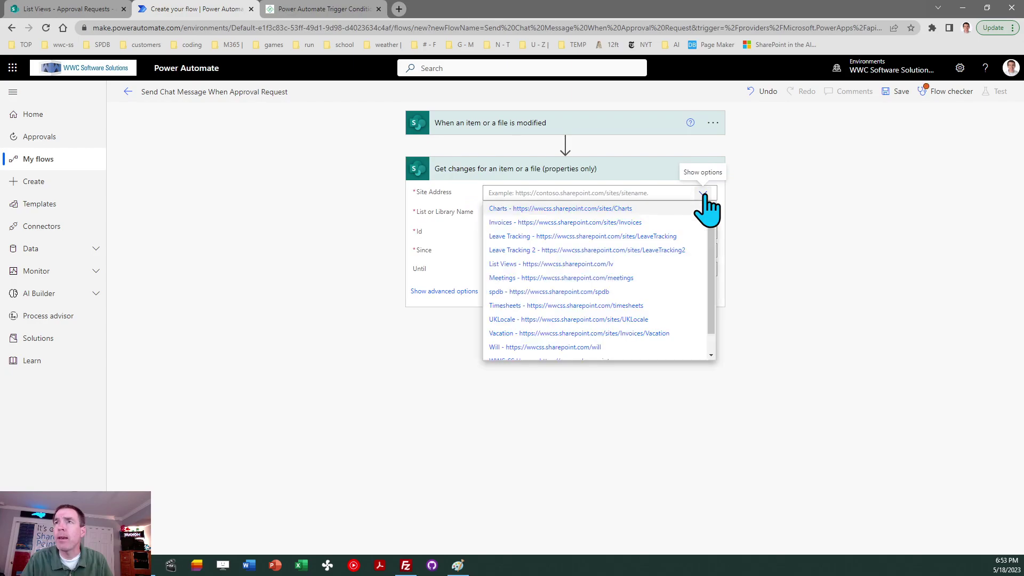
click(625, 264)
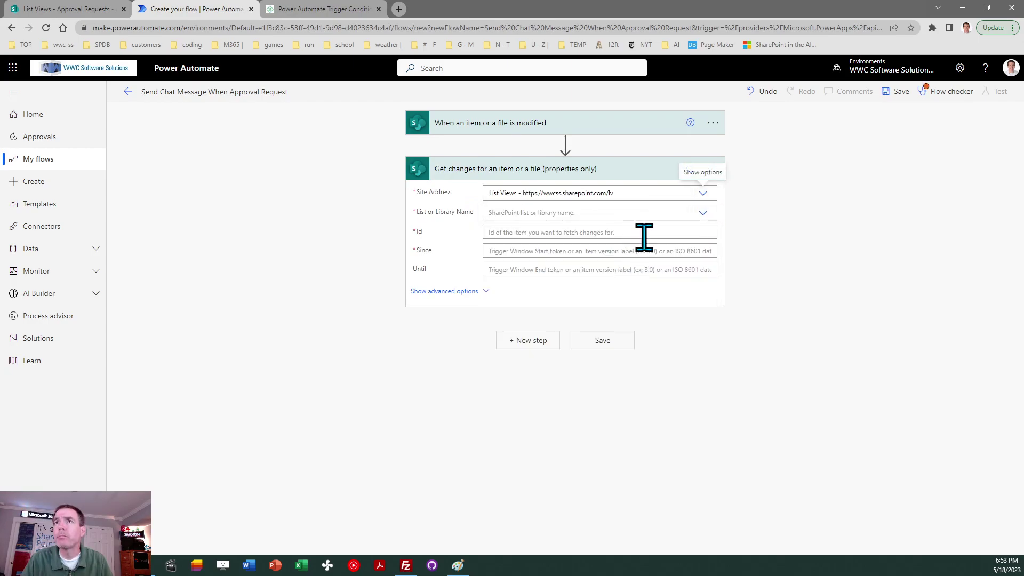
click(703, 213)
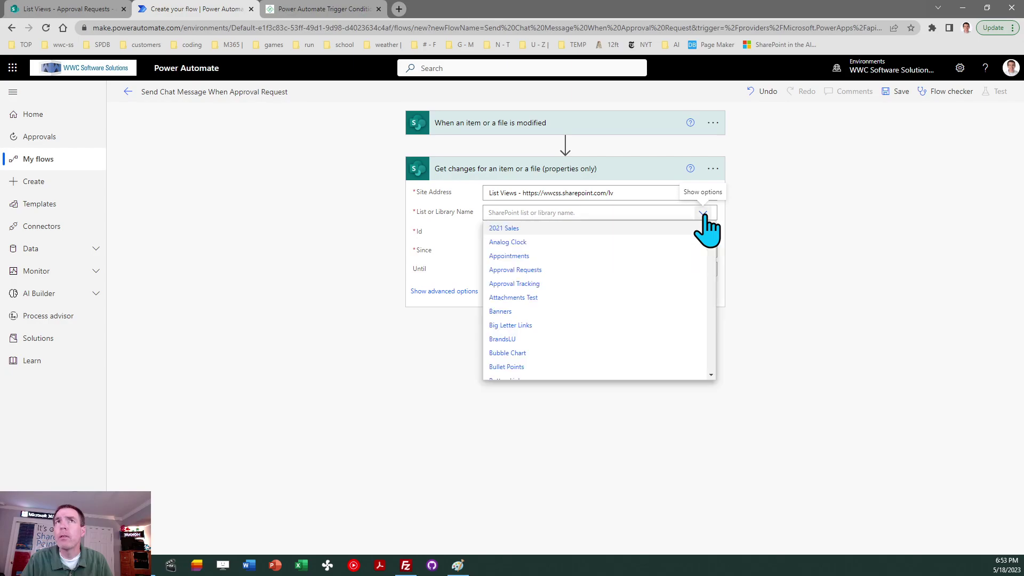
click(573, 271)
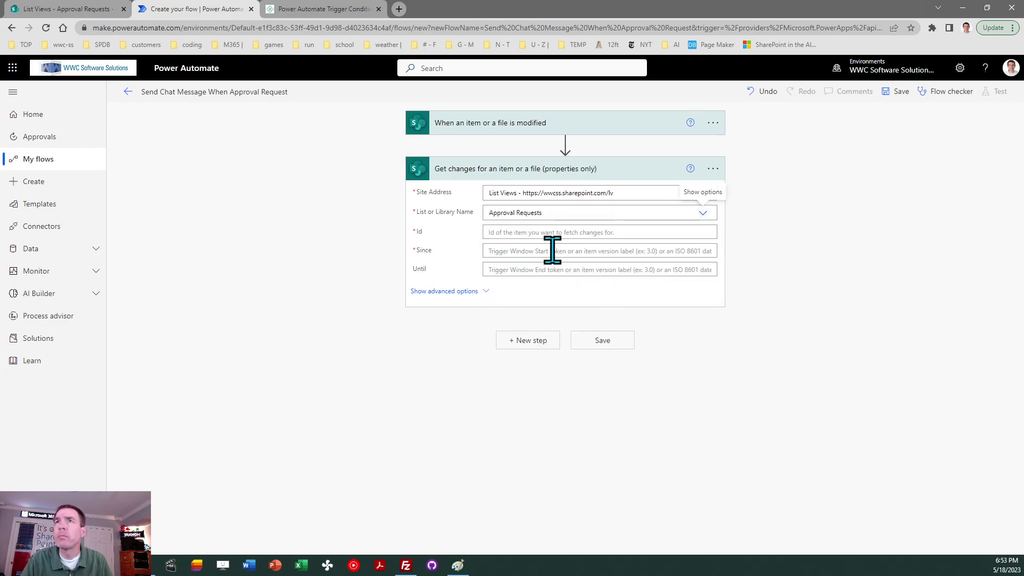
click(585, 292)
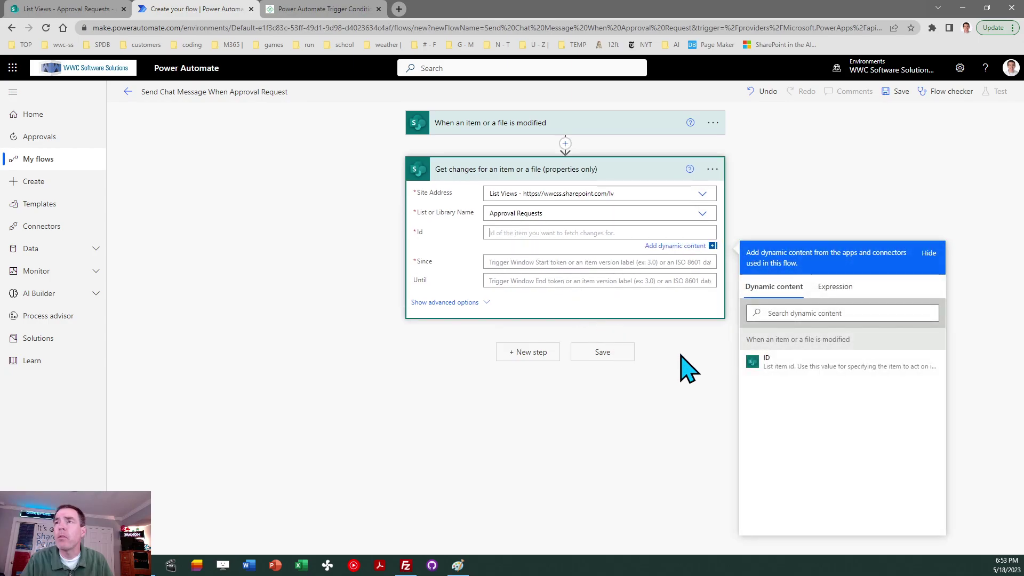
click(767, 365)
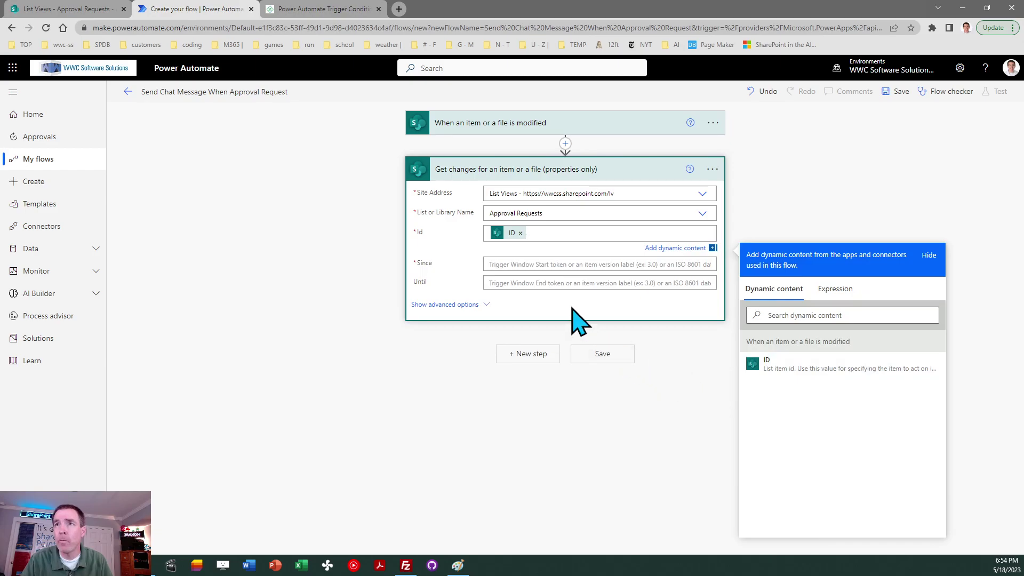
- Set Since to Trigger Window Start Token and Until to Trigger Window End Token
click(524, 263)
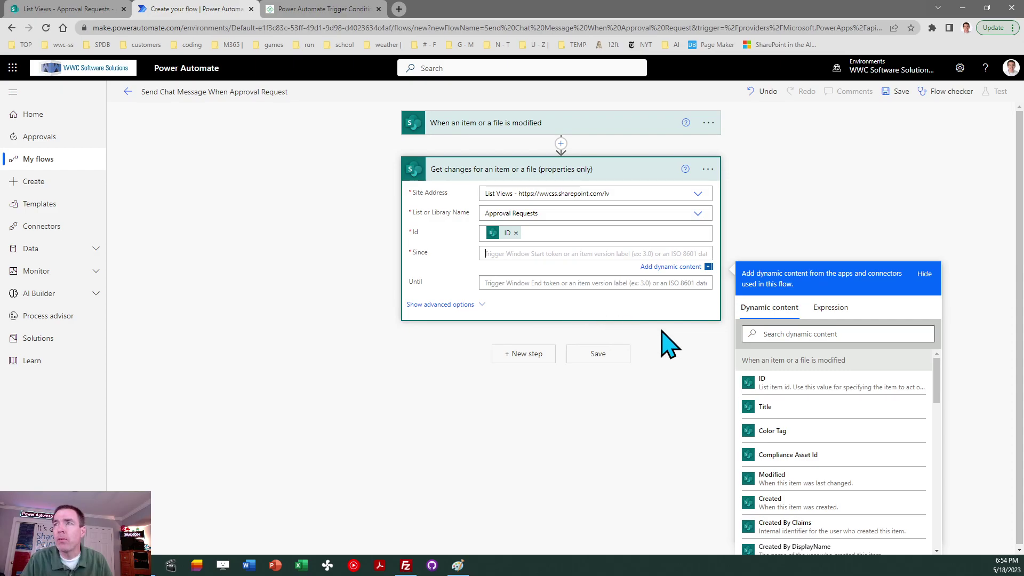
click(780, 337)
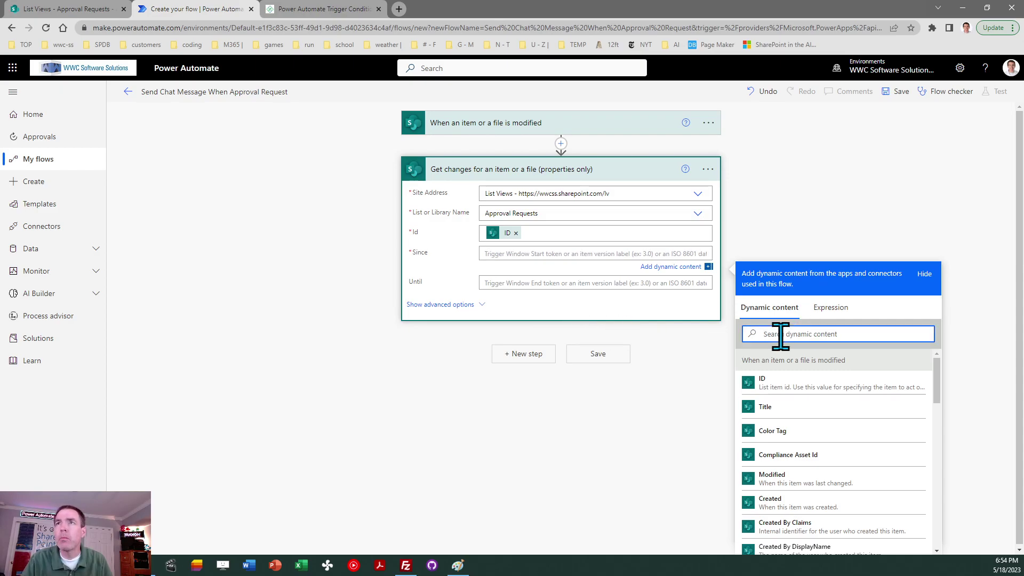
text(tr)
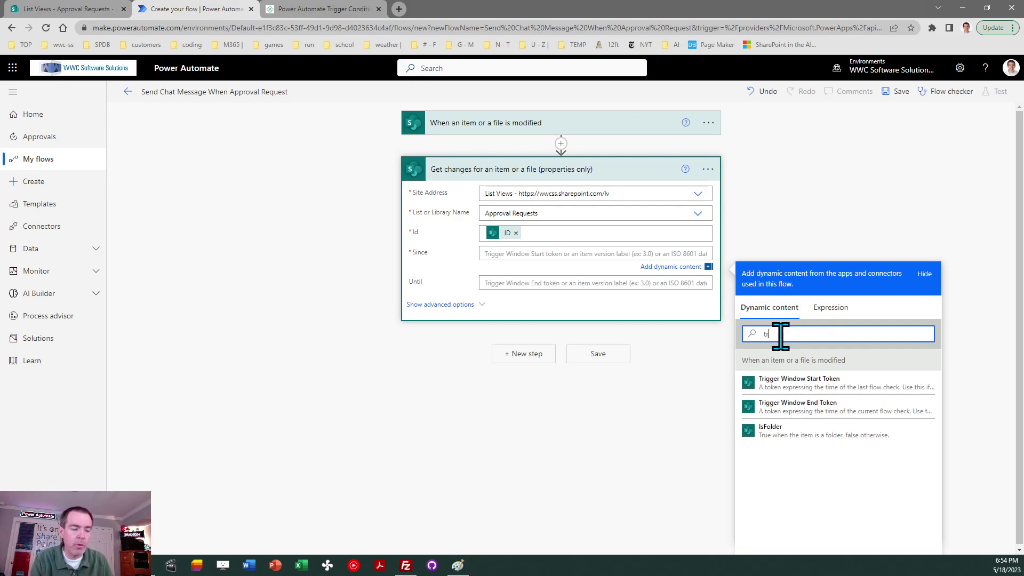
text(iige)
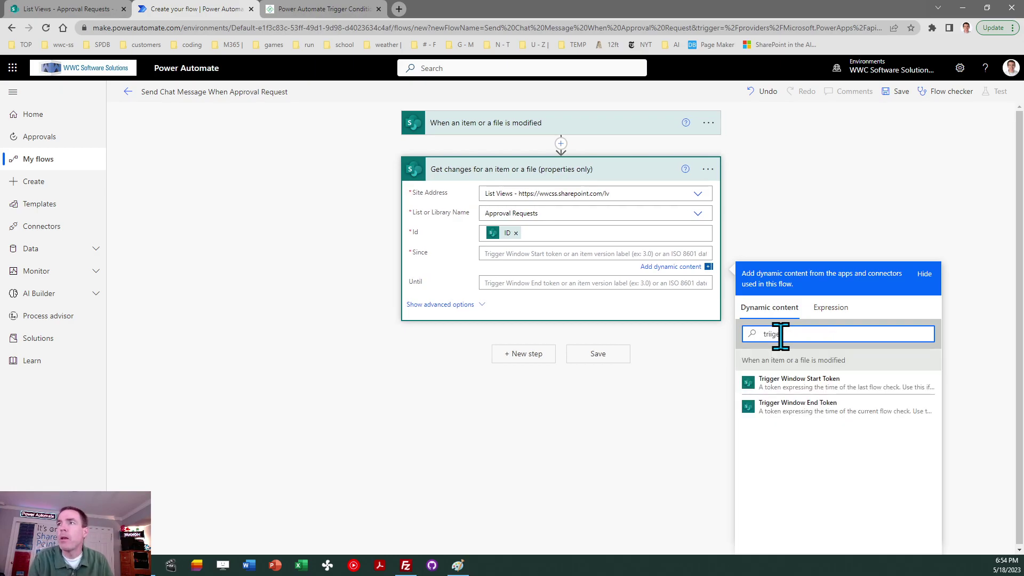
text(r)
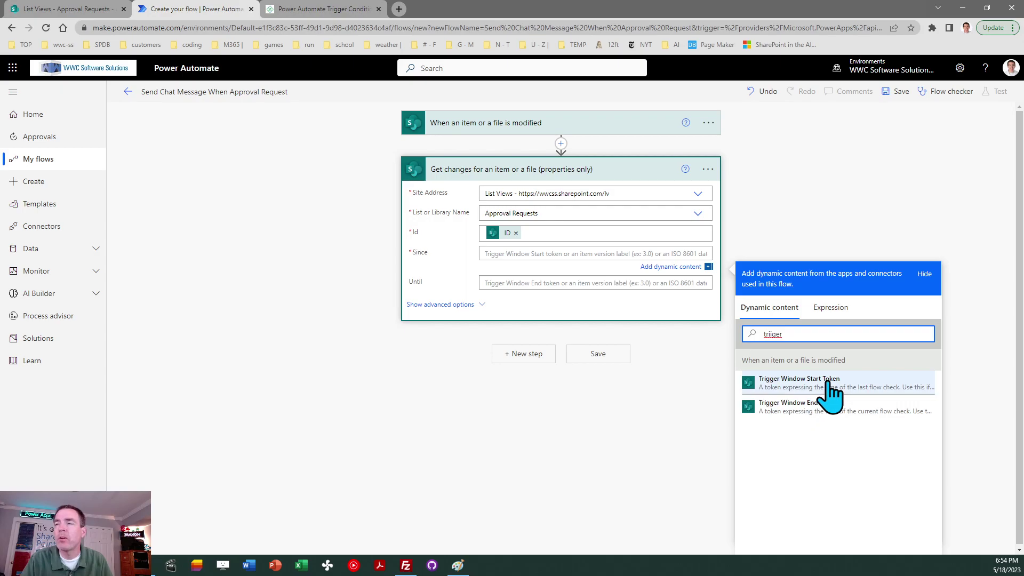
click(798, 383)
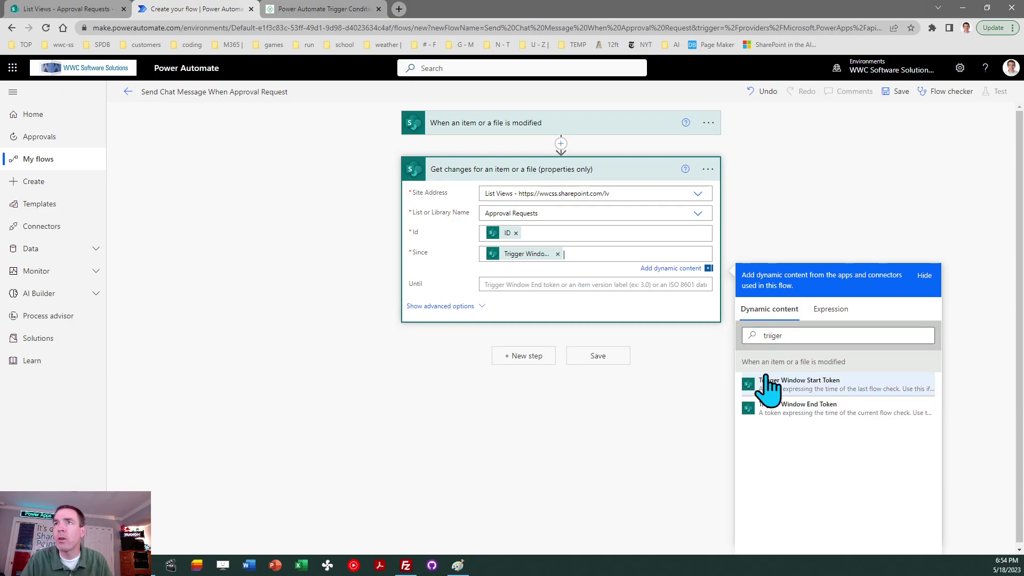
click(514, 283)
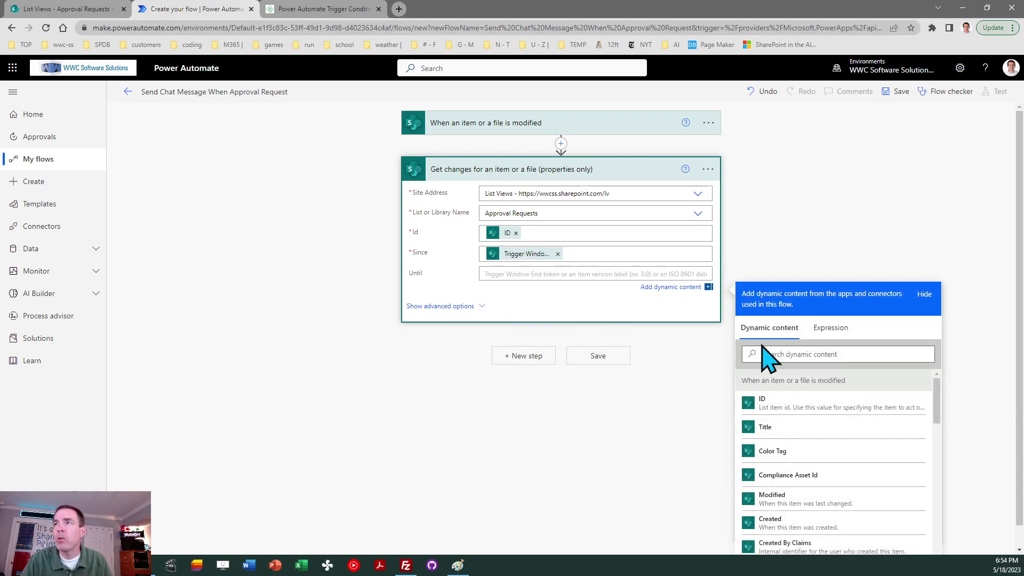
click(776, 353)
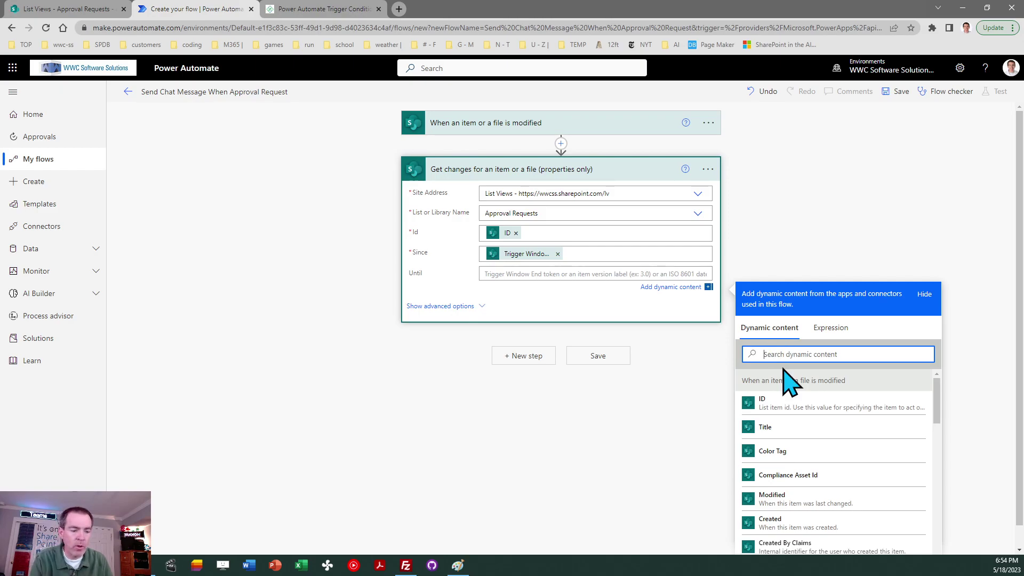
text(trigger)
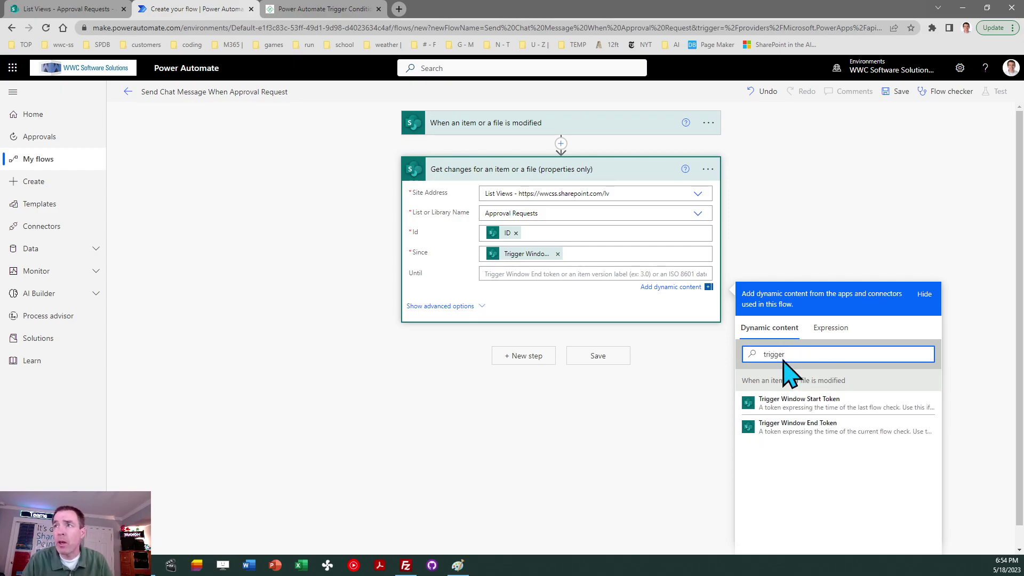
click(796, 431)
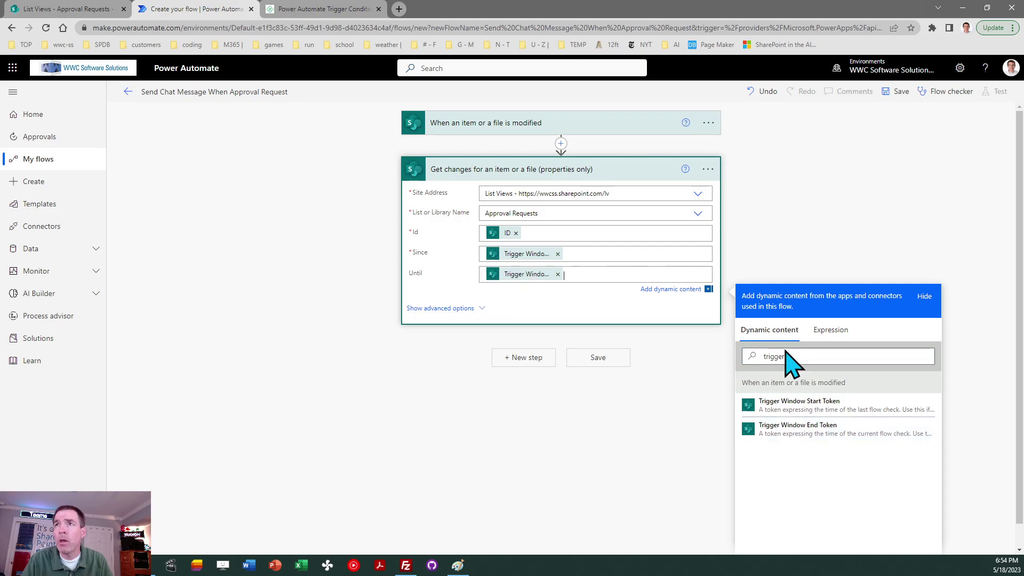
click(782, 244)
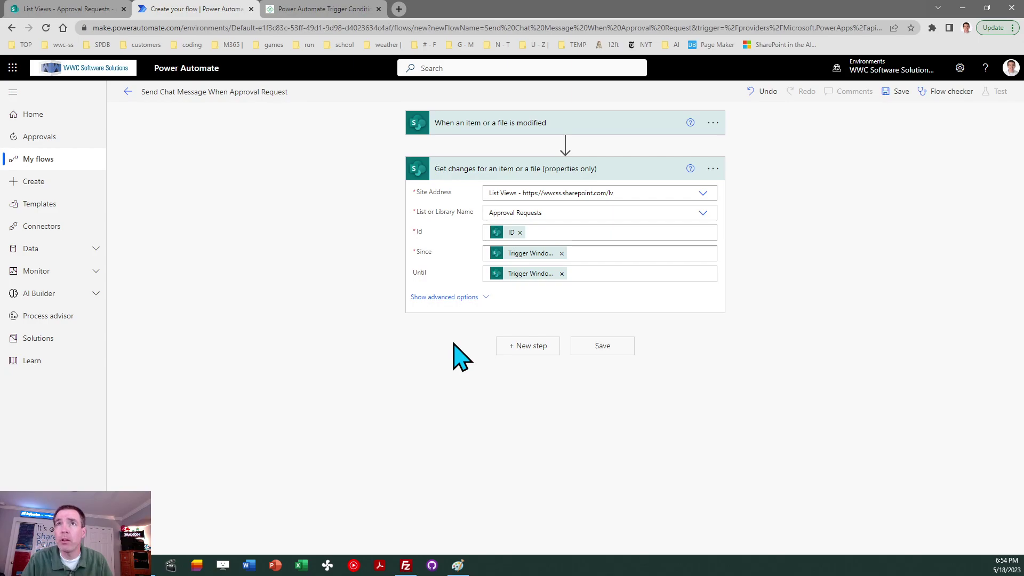
- Add a Condition step after Get changes whose left value is Has Column Changed: RequestApproval
click(534, 348)
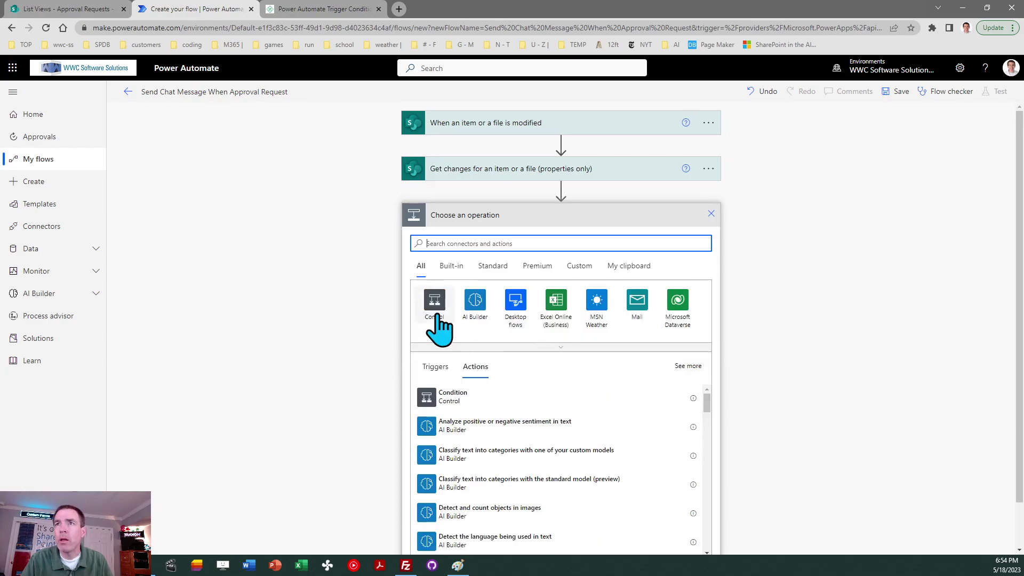
click(436, 403)
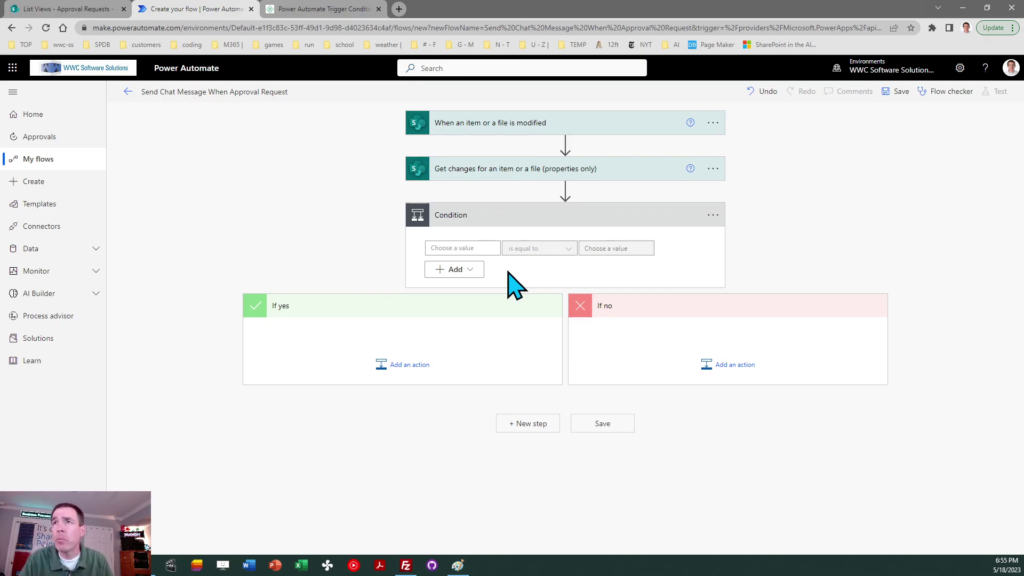
click(468, 247)
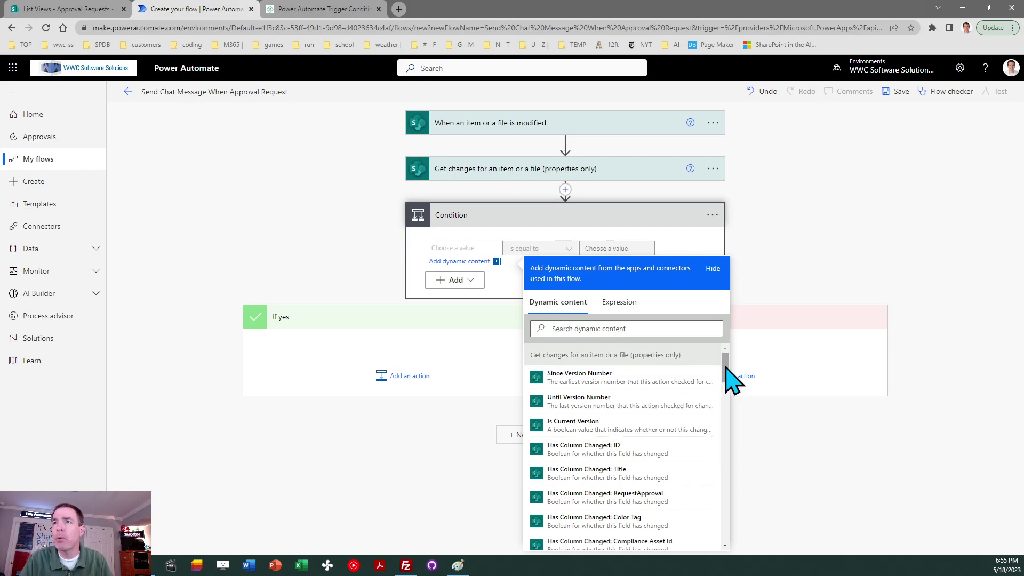
click(604, 499)
click(785, 252)
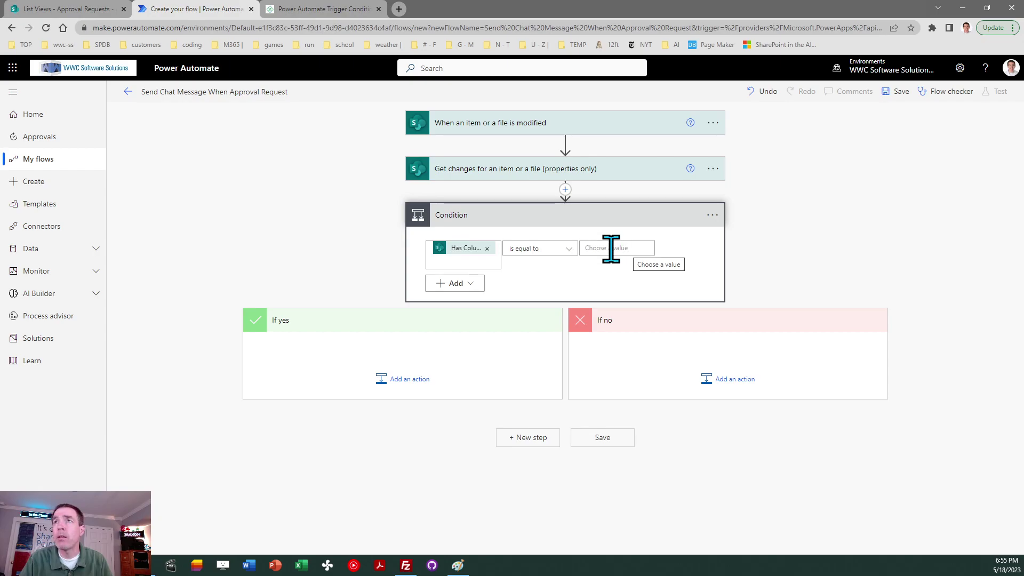
- Set the Condition's comparison value to the expression true, with operator is equal to
click(611, 248)
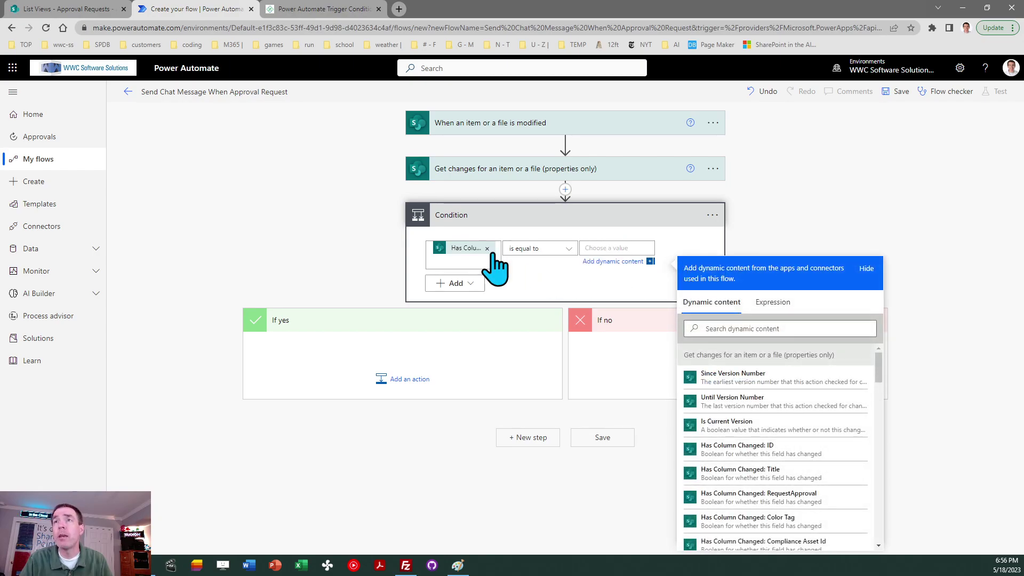
click(768, 303)
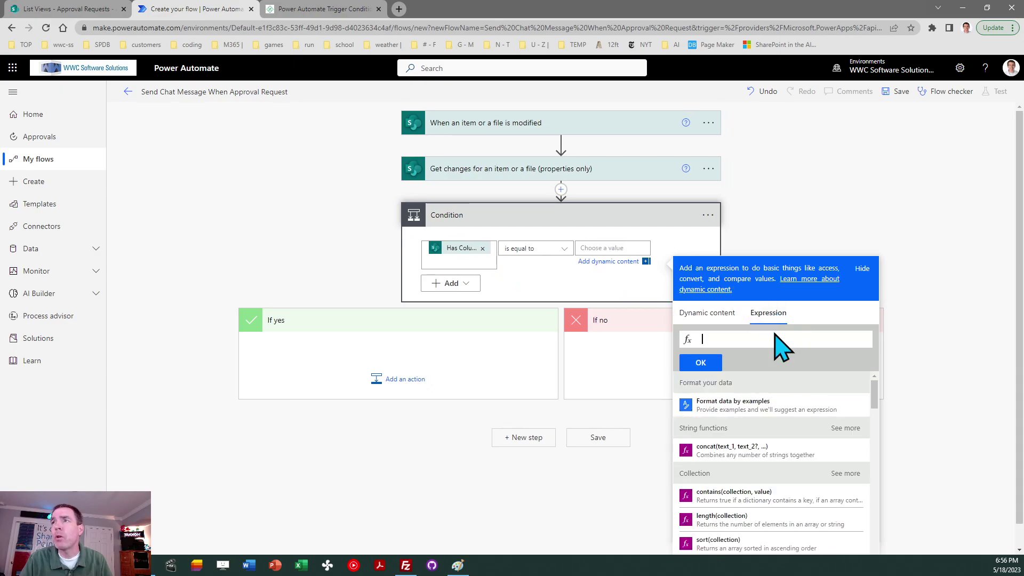
text(t)
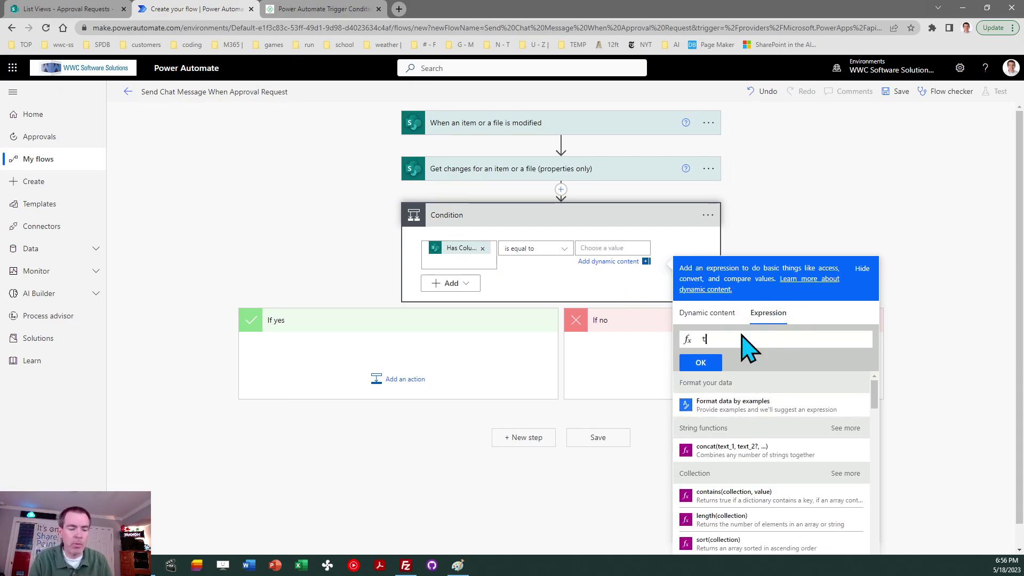
text(rue)
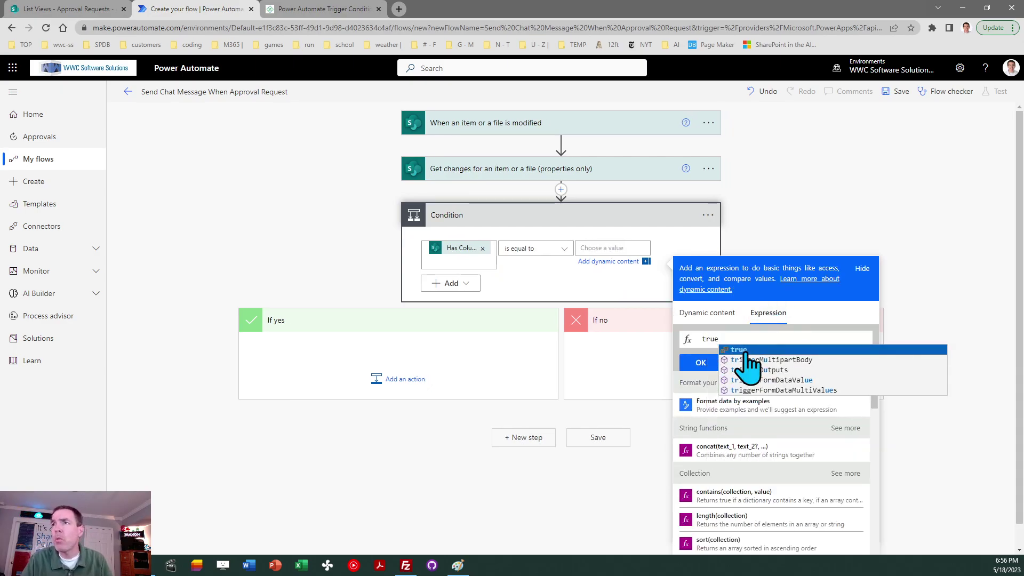
click(748, 351)
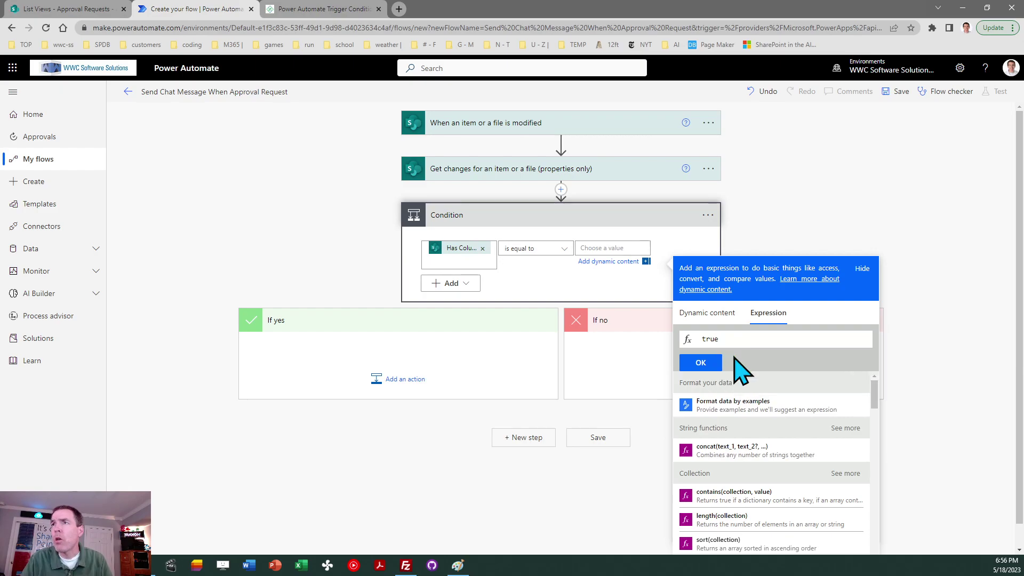
click(700, 363)
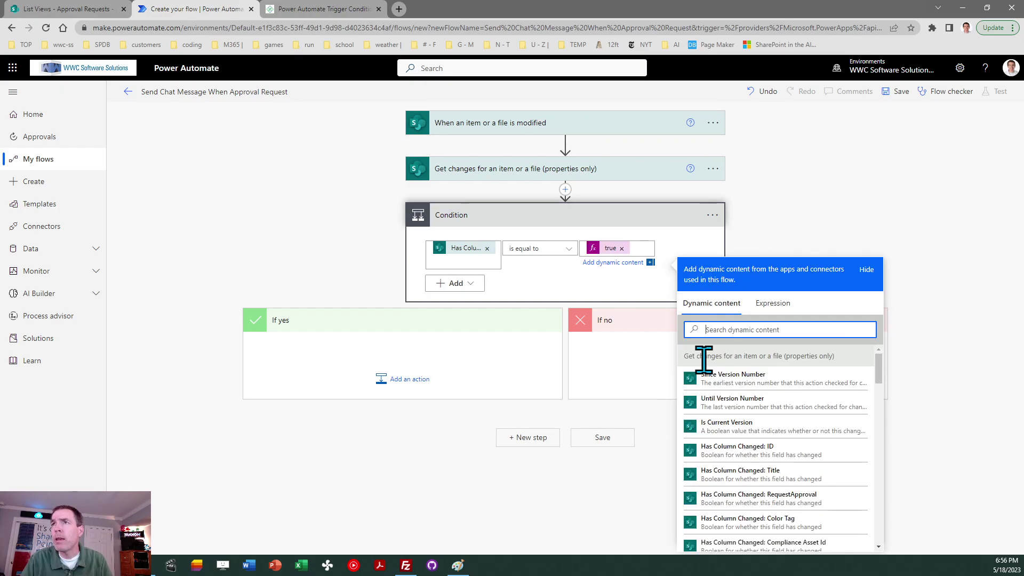
click(841, 227)
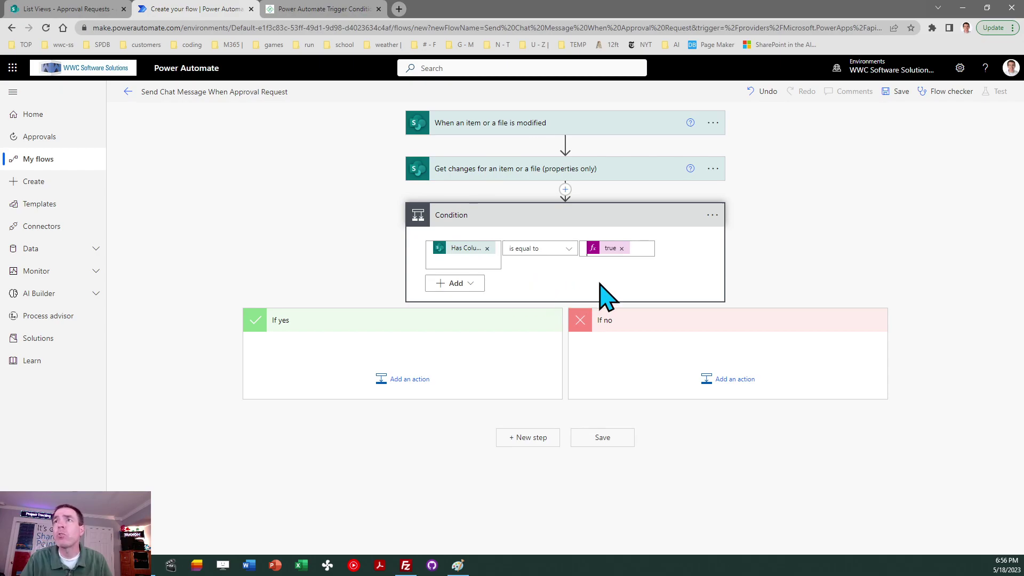
- Add the Teams 'Post message in a chat or channel' action to If yes, posting in Chat with Flow bot
click(405, 382)
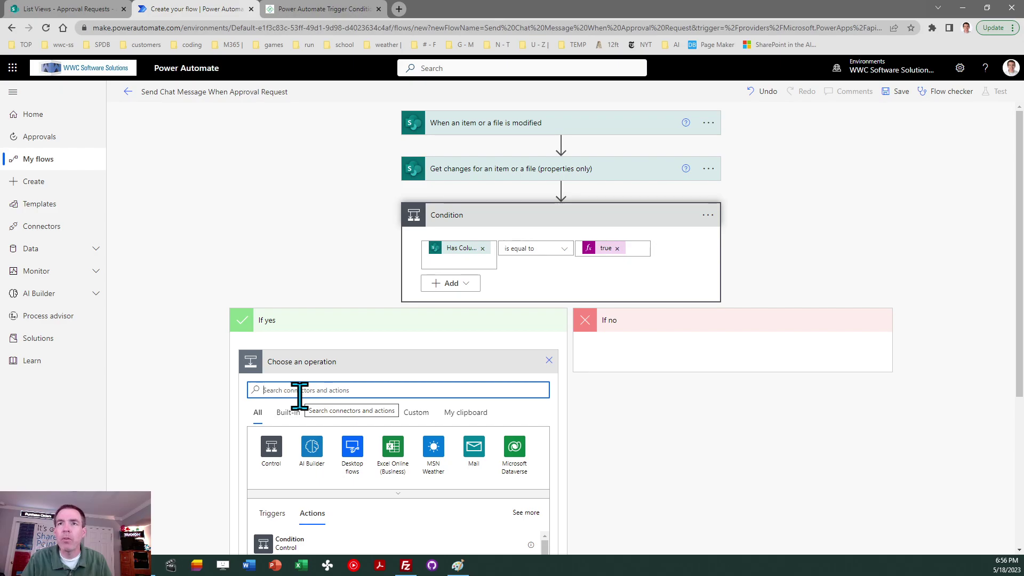
text(pos)
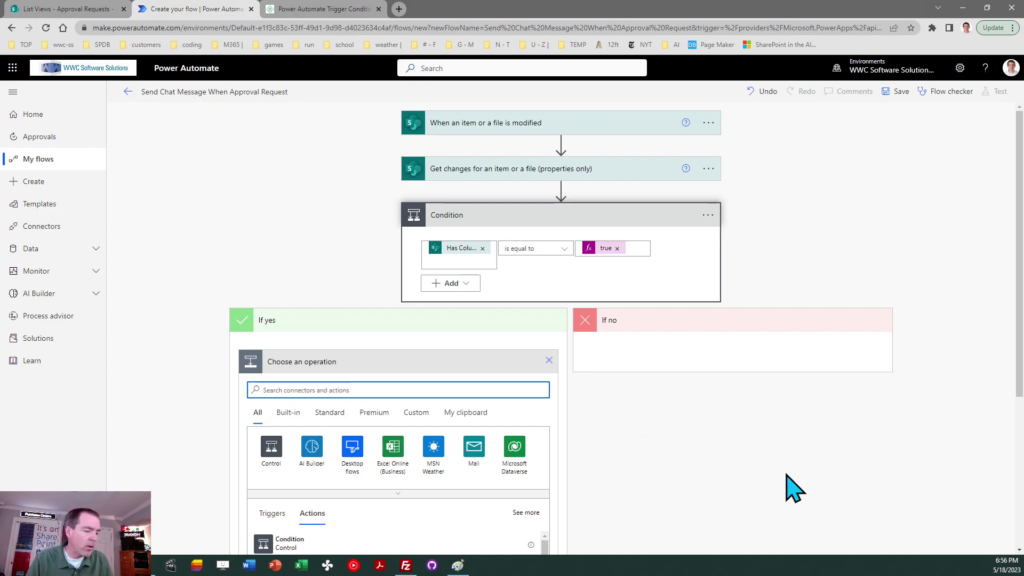
text(t message in chat)
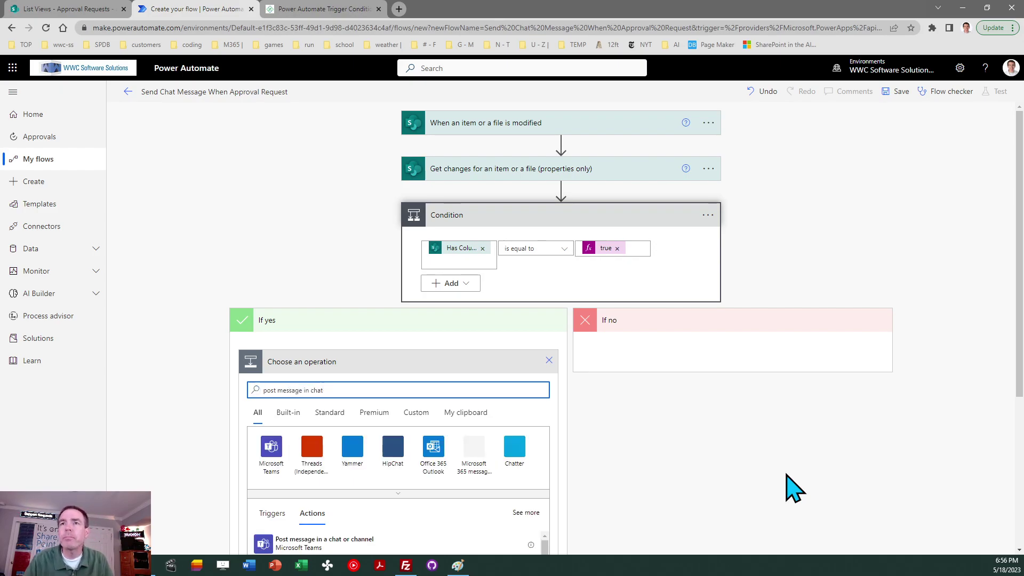
scroll(1019, 333, down, 2)
click(322, 433)
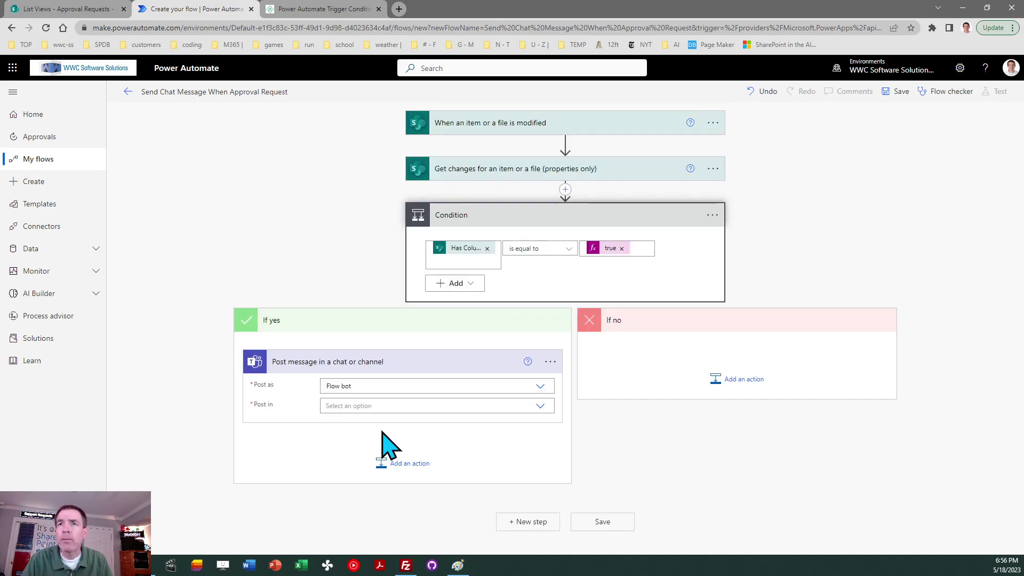
click(374, 406)
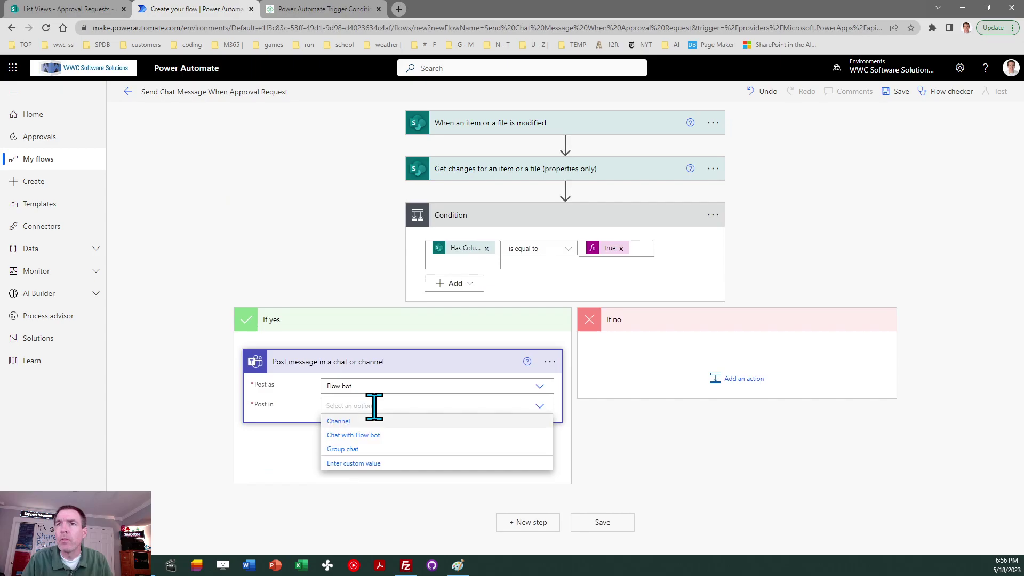
click(386, 436)
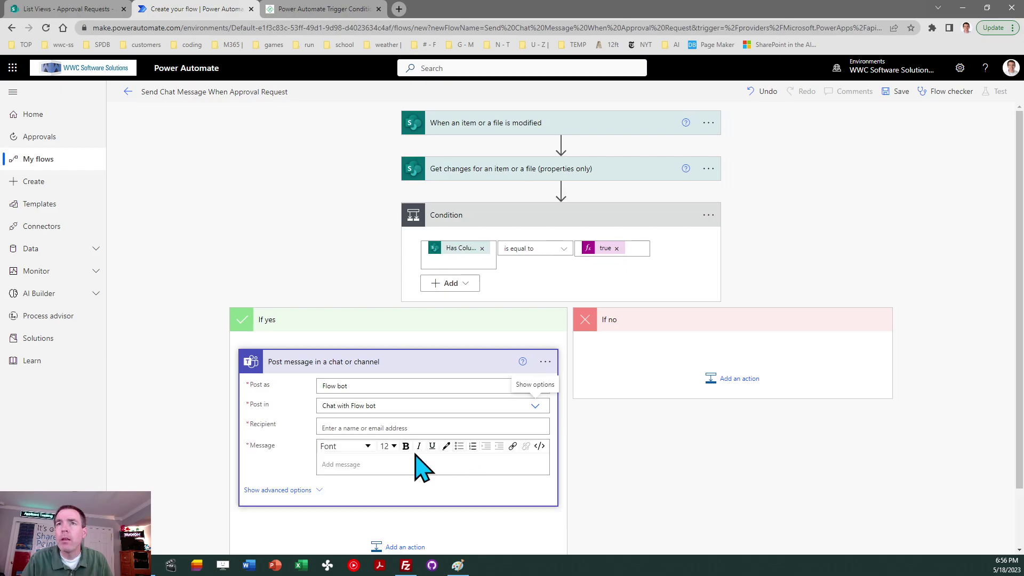
- Address the message to the chosen colleague and write 'Approval Request for' followed by the item's Title
click(383, 424)
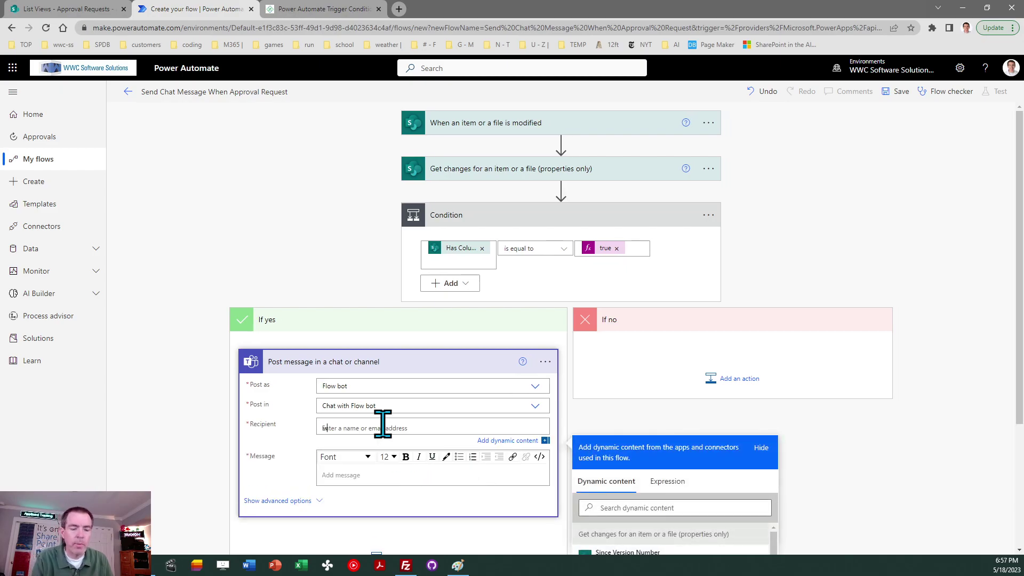
text(will)
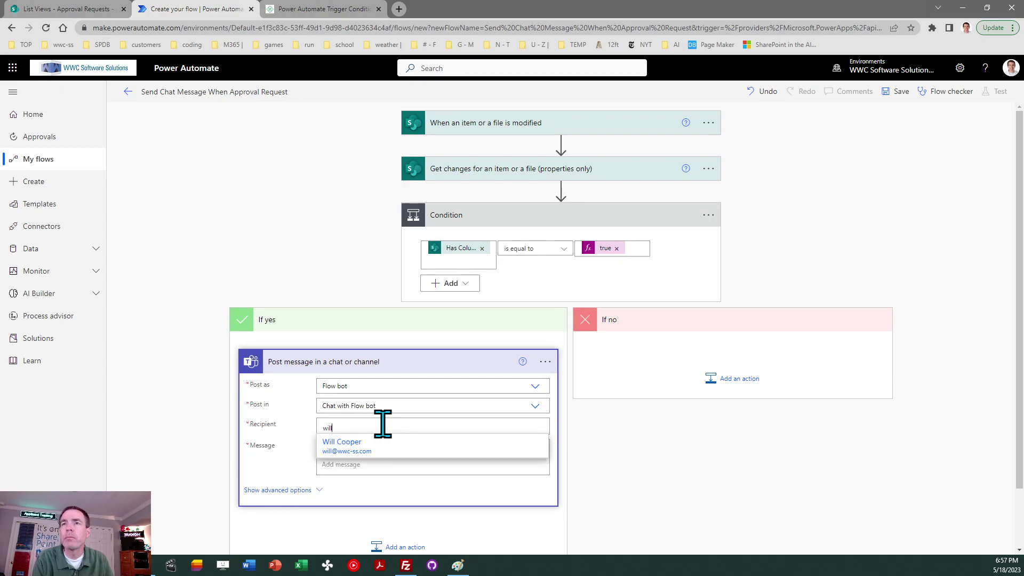
click(355, 445)
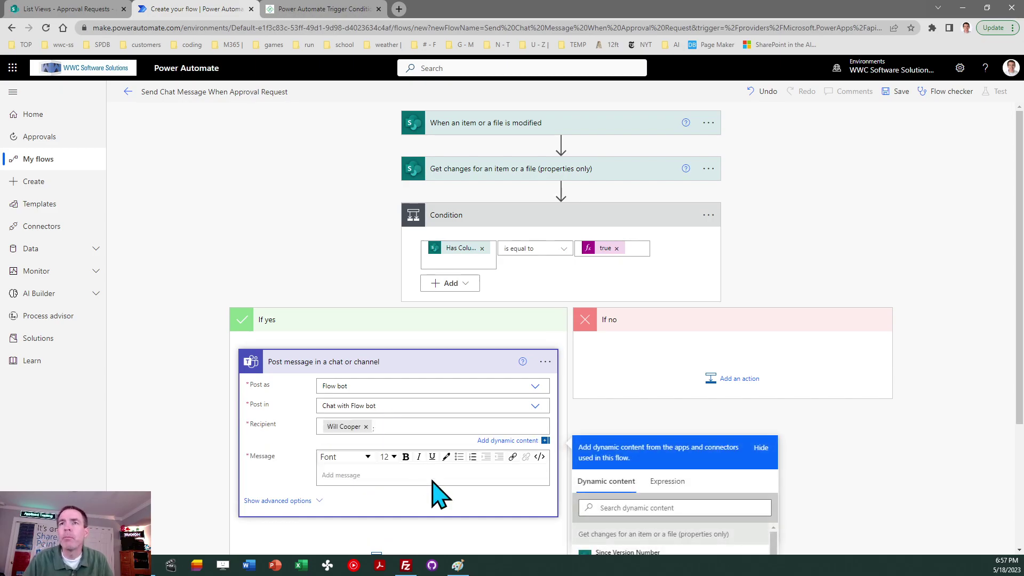
click(343, 473)
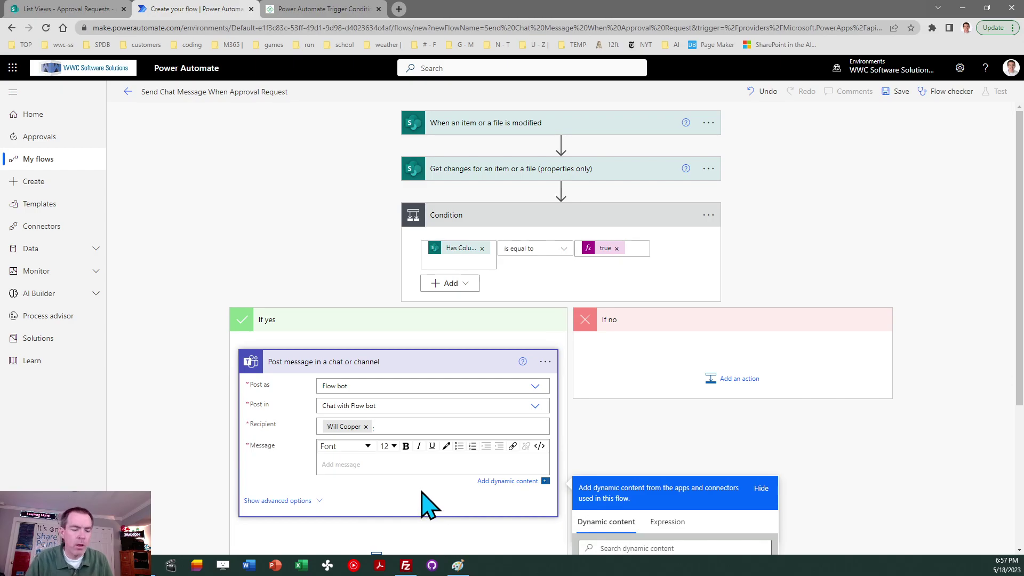
text(Approval Re)
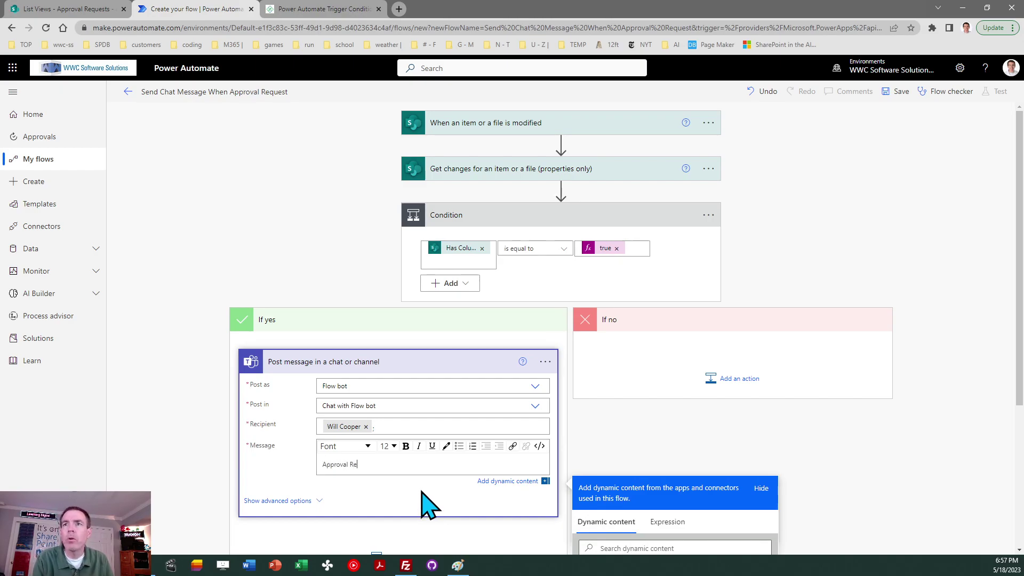
text(quest for)
drag(1019, 331, 1020, 411)
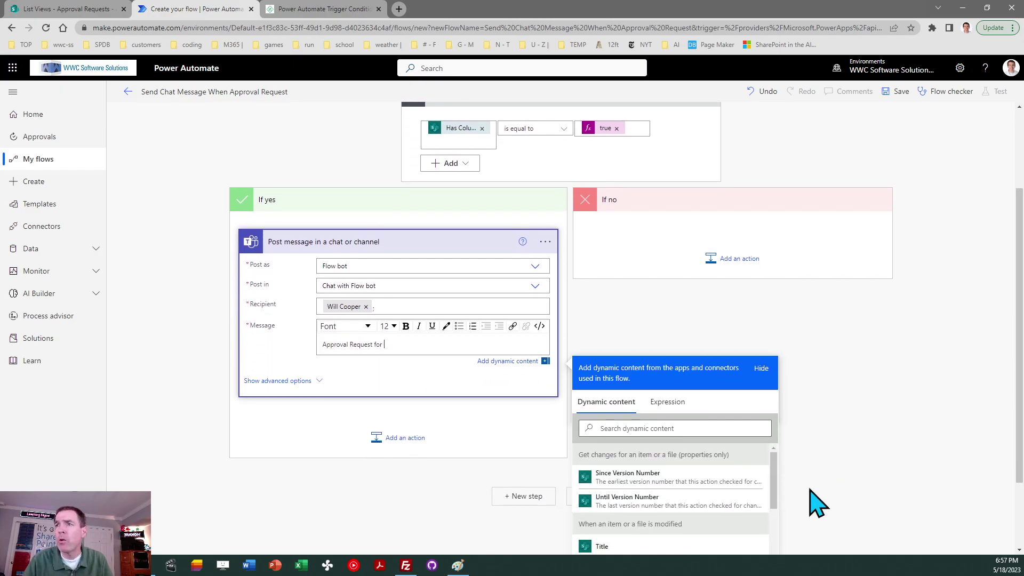
click(642, 546)
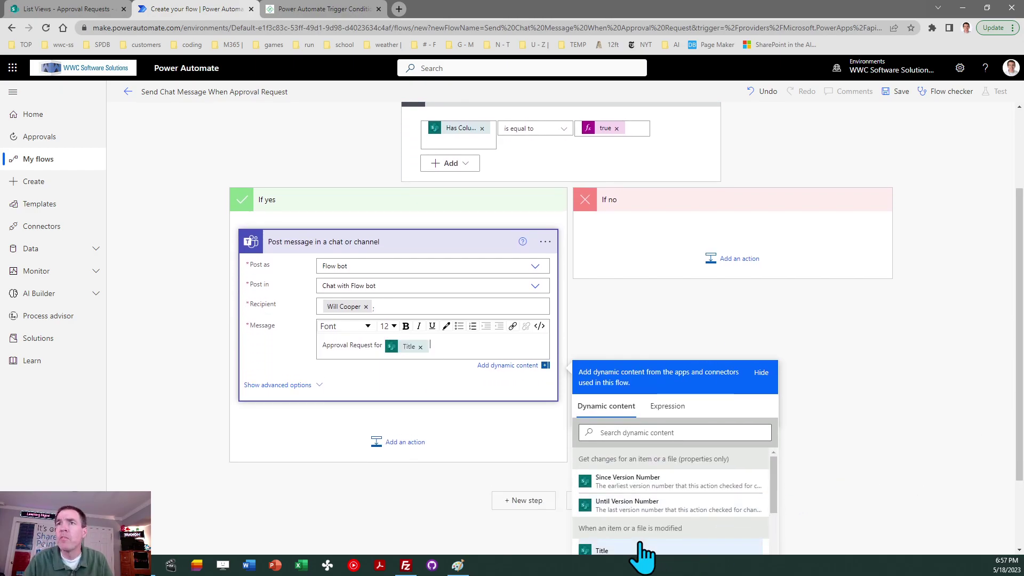
click(645, 328)
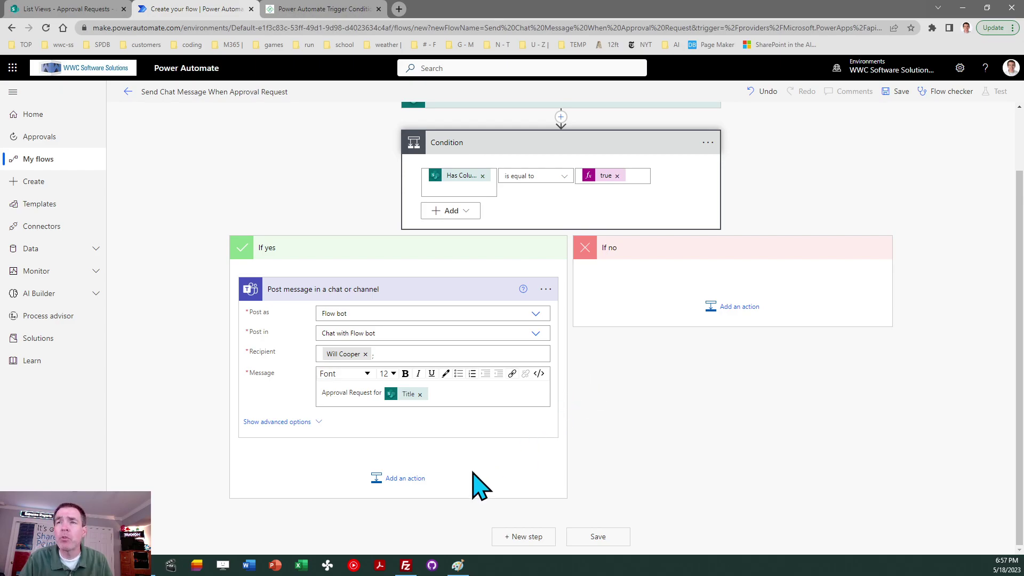
- Add a SharePoint Update item action for List Views / Approval Requests with Id set to ID
click(412, 480)
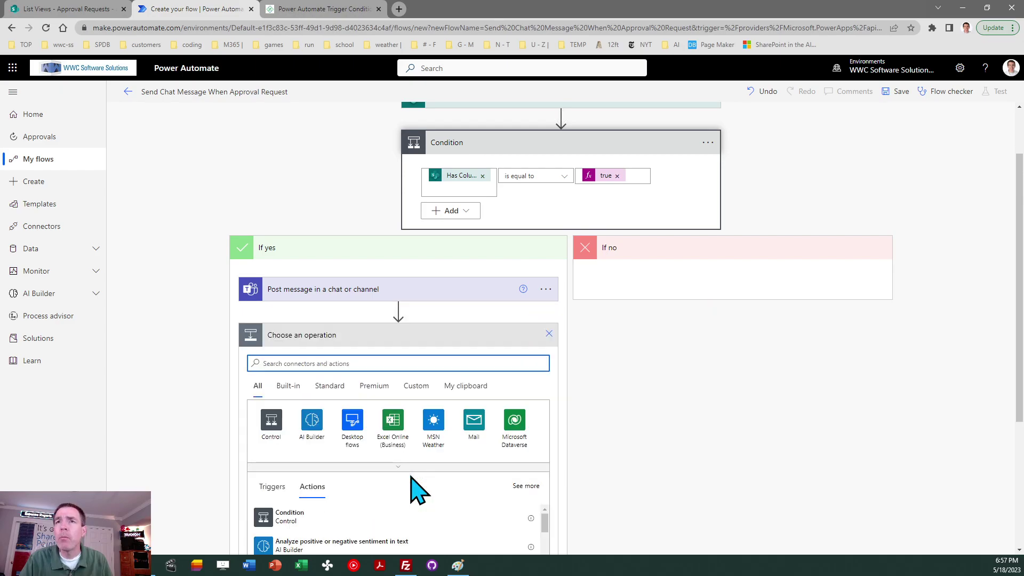
text(update item)
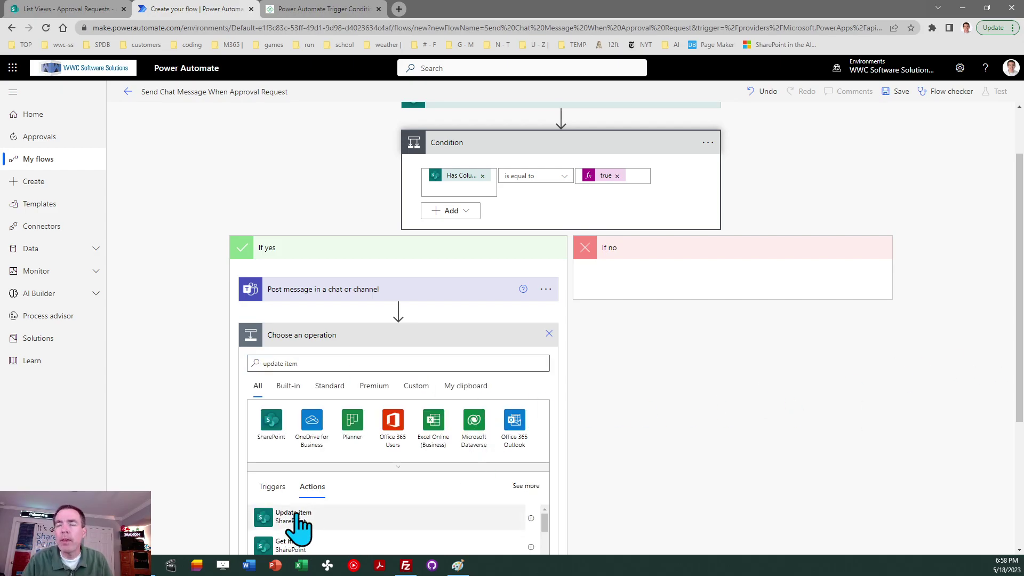
click(292, 516)
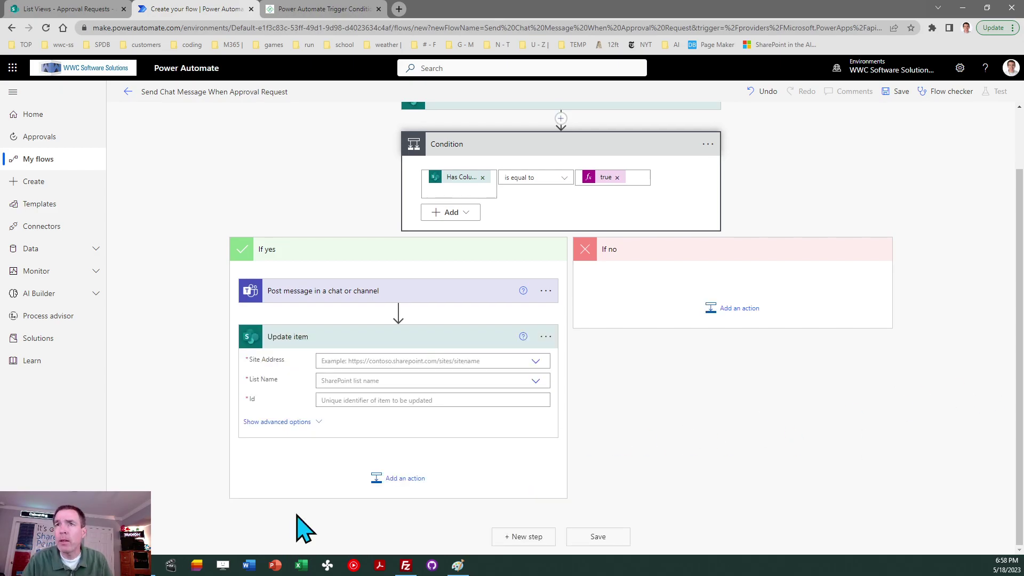
click(535, 361)
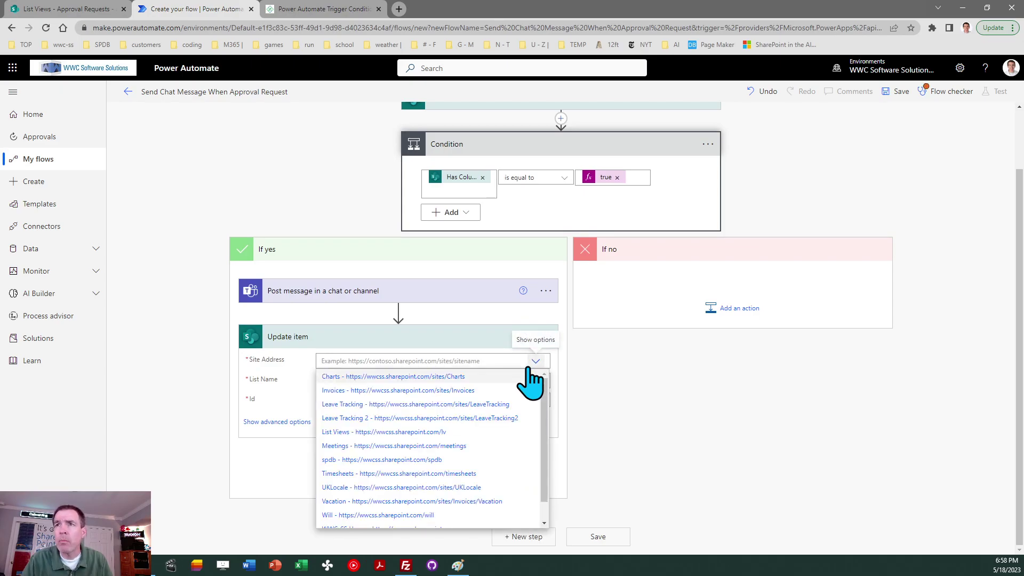
click(451, 435)
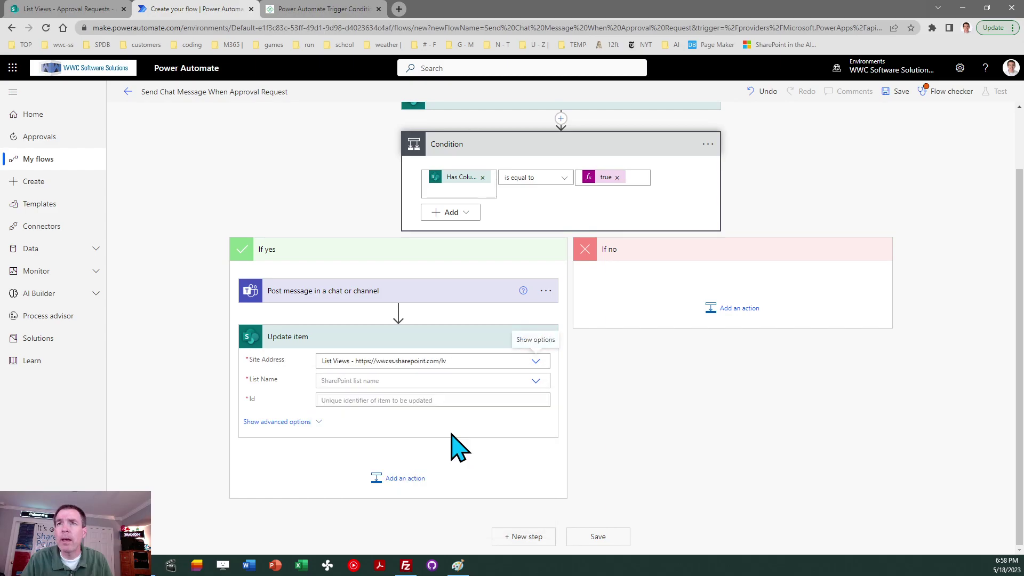
click(535, 381)
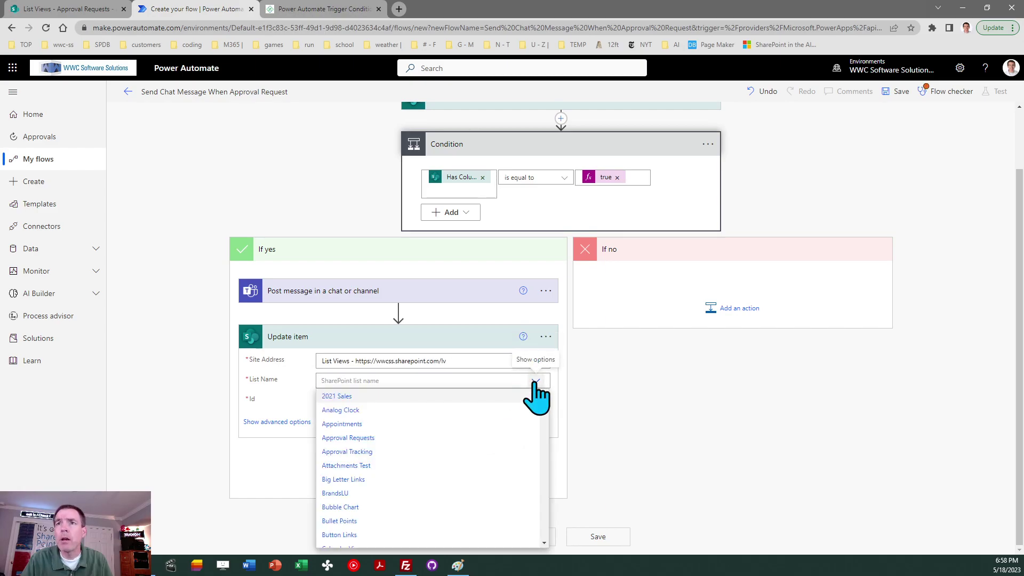
click(384, 438)
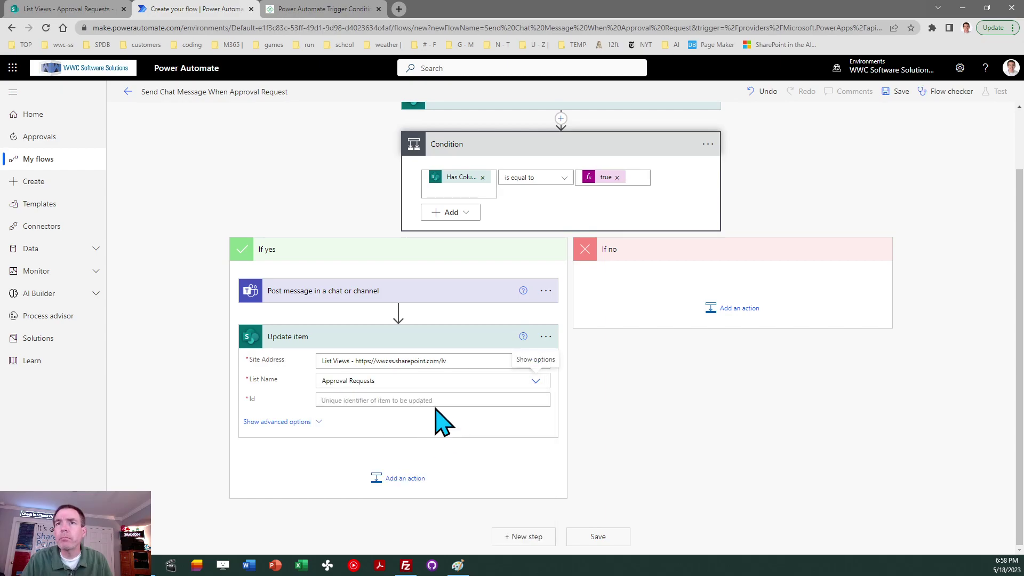
click(392, 400)
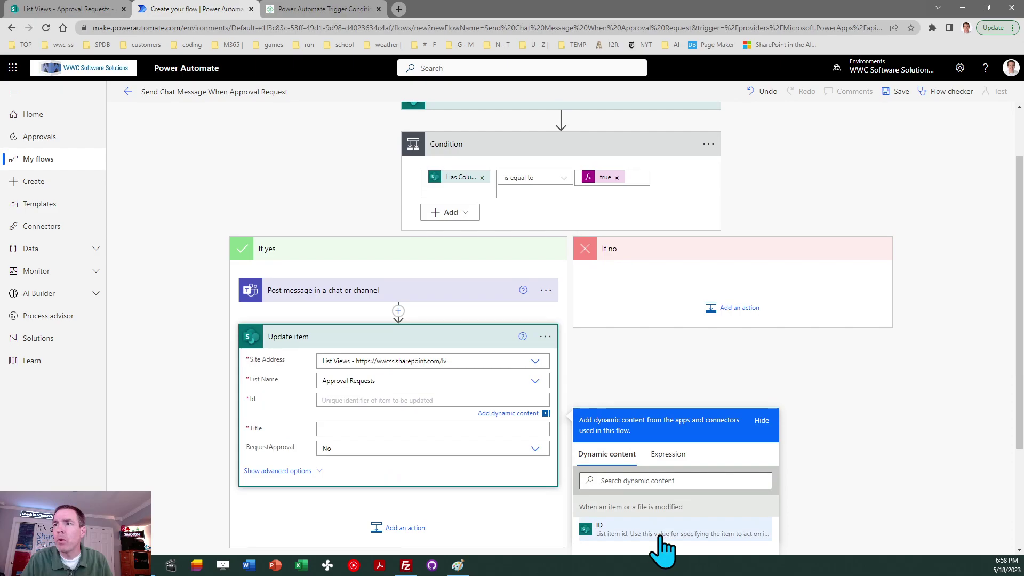
click(620, 529)
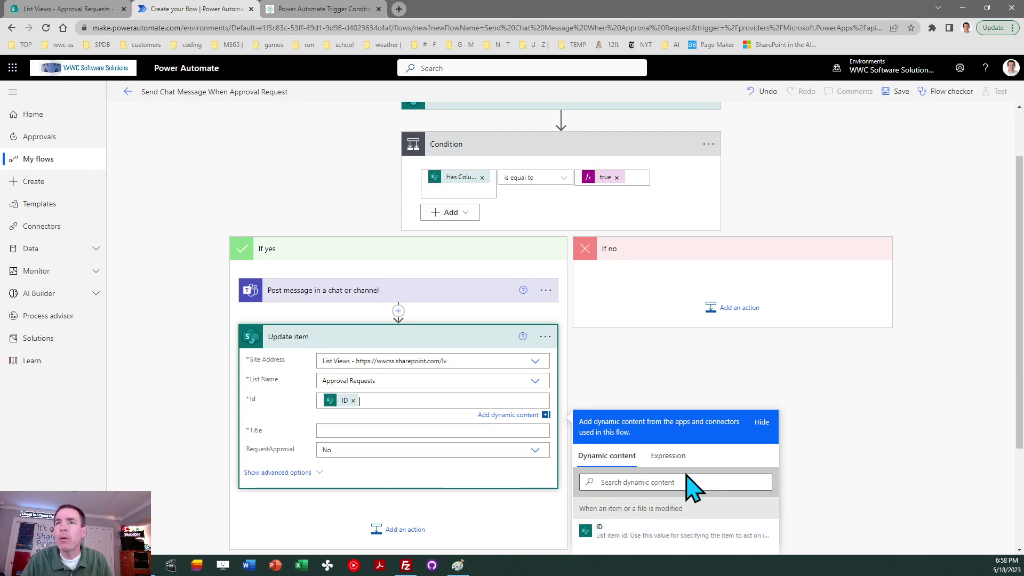
- Fill the Update item Title field with the item's Title, leaving RequestApproval as No
click(457, 437)
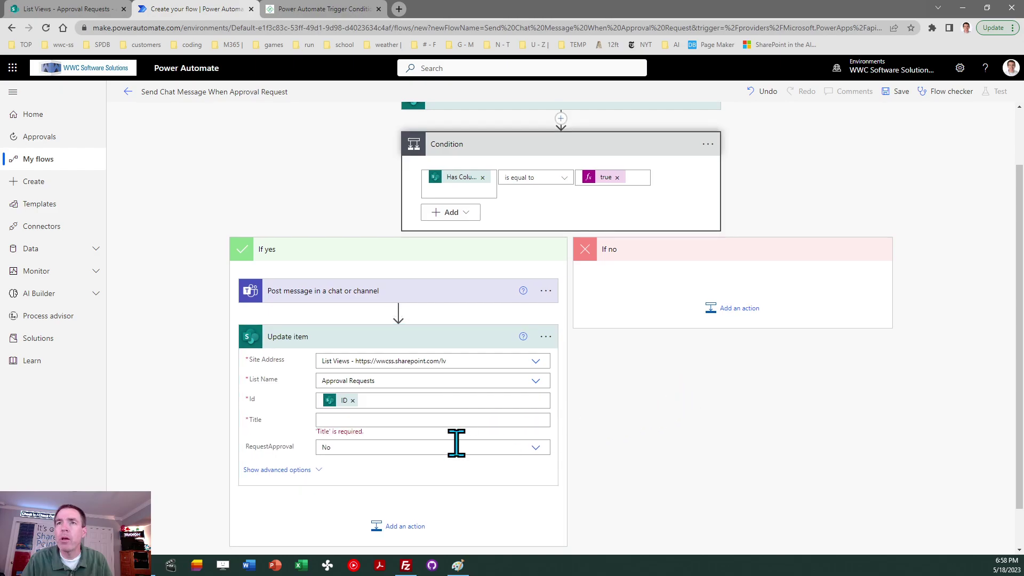
click(354, 419)
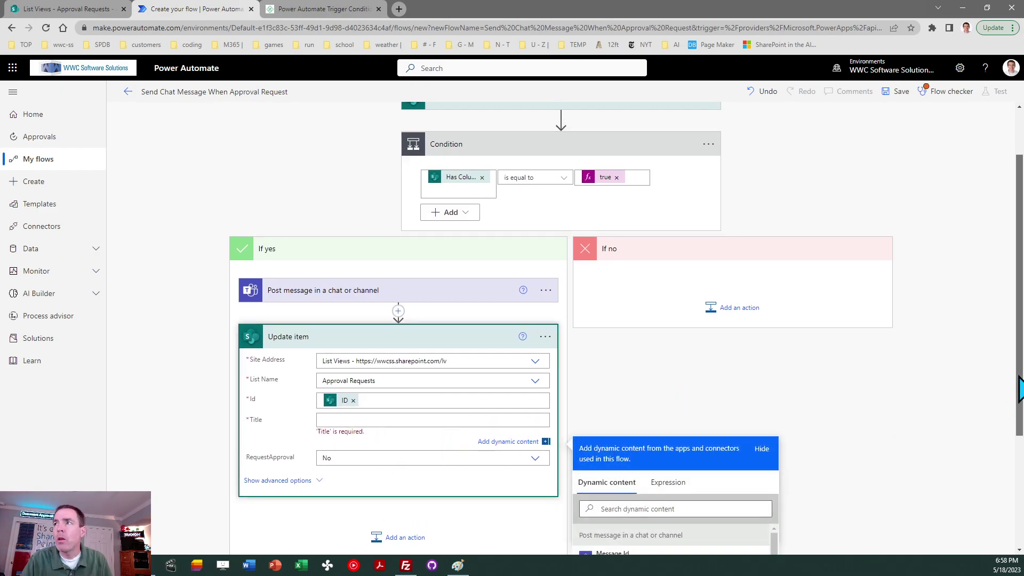
scroll(1019, 384, down, 2)
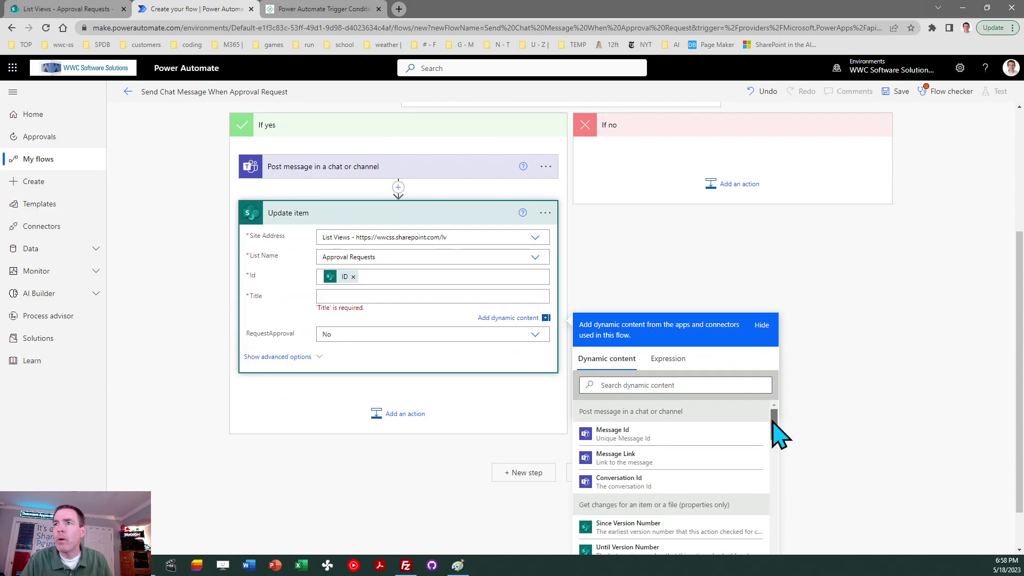
mouse_move(776, 419)
mouse_down()
mouse_move(777, 435)
mouse_move(779, 415)
mouse_up()
click(642, 384)
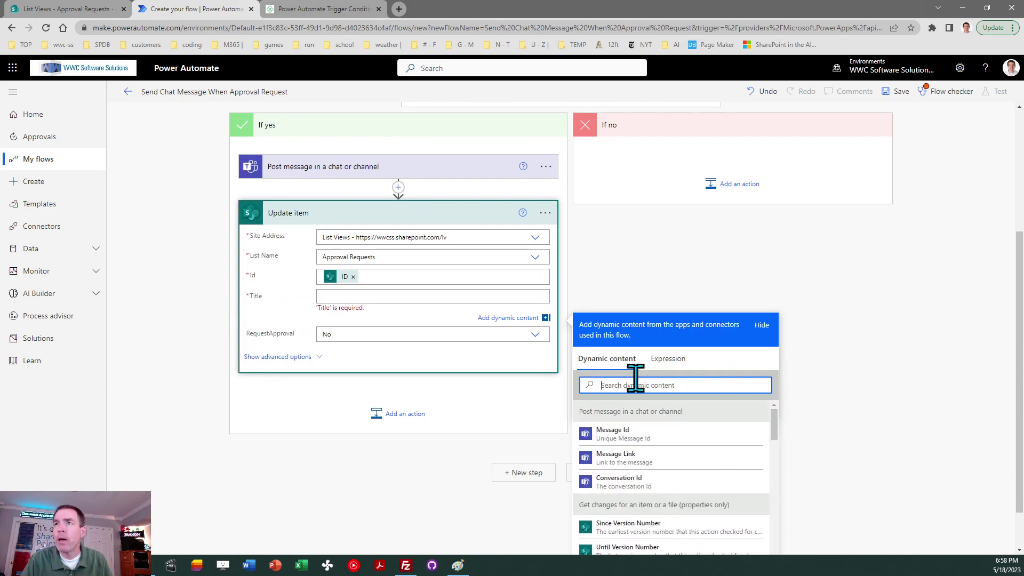
text(title)
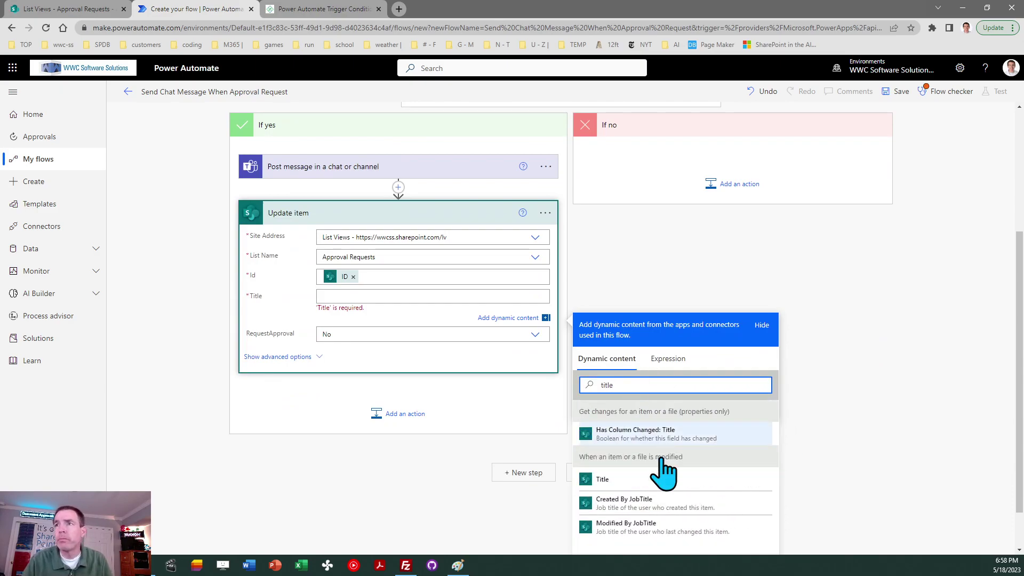
click(607, 482)
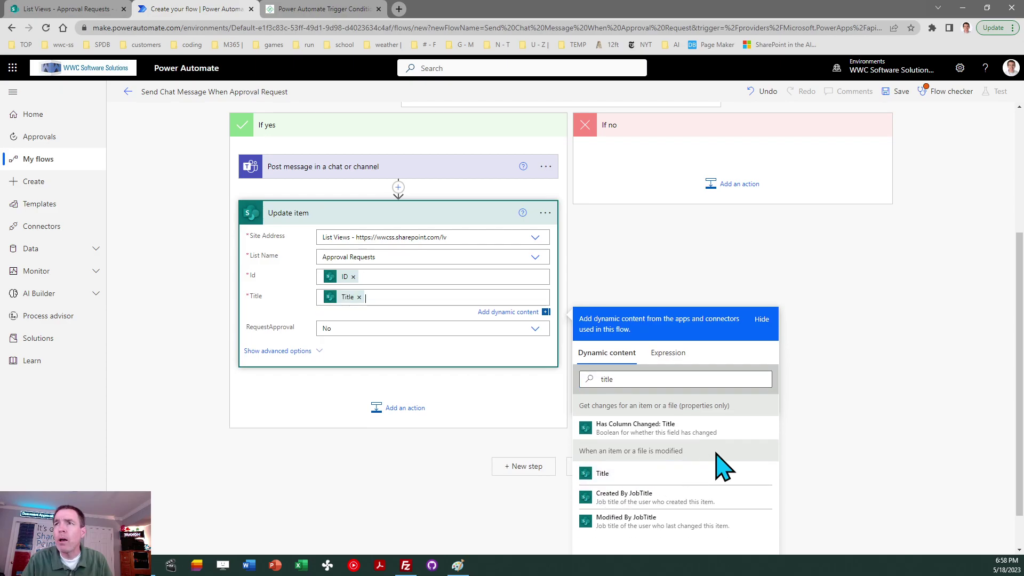
click(810, 376)
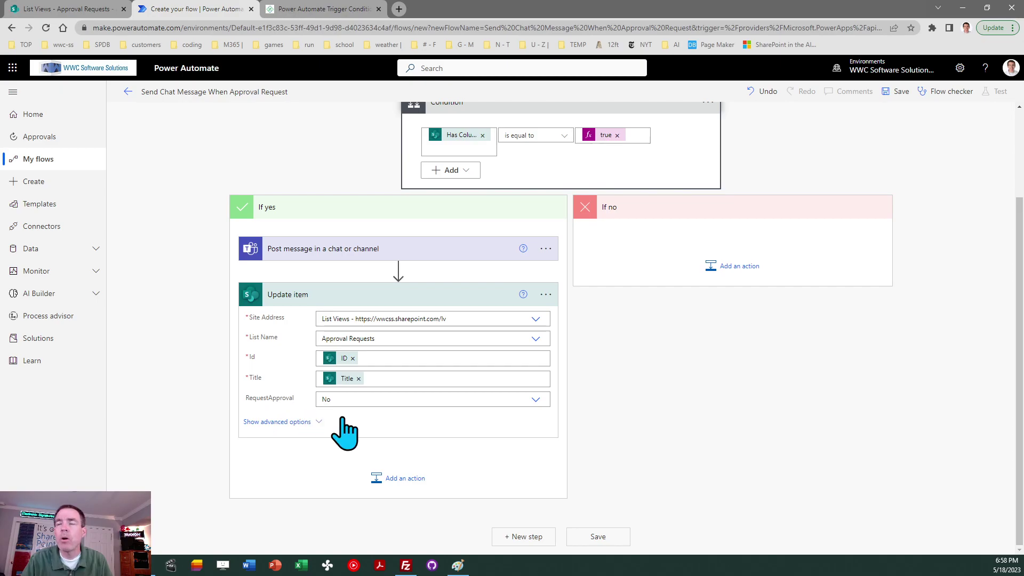
- Save the Send Chat Message When Approval Request flow and open My flows in a duplicate tab
click(597, 537)
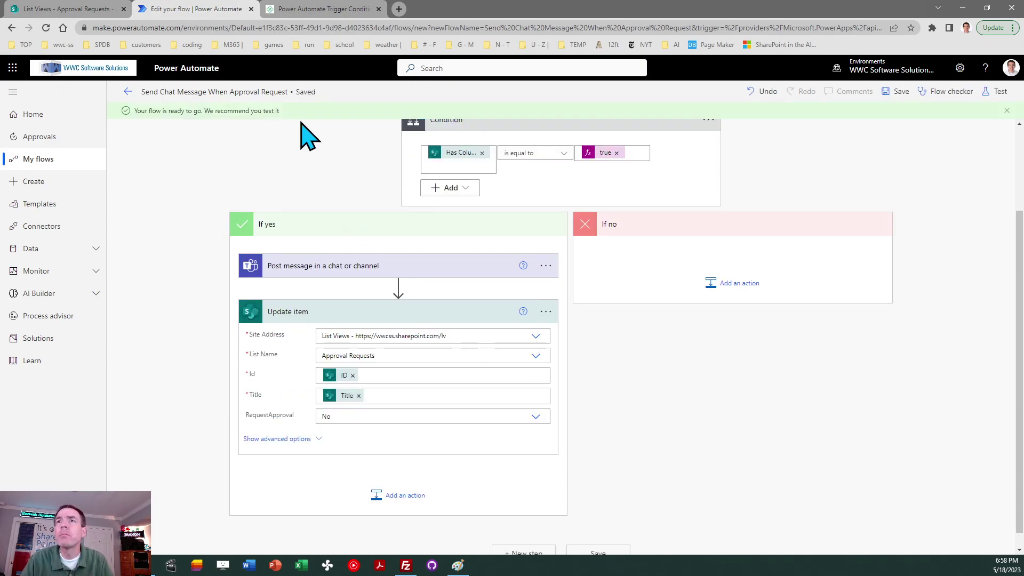
right_click(184, 11)
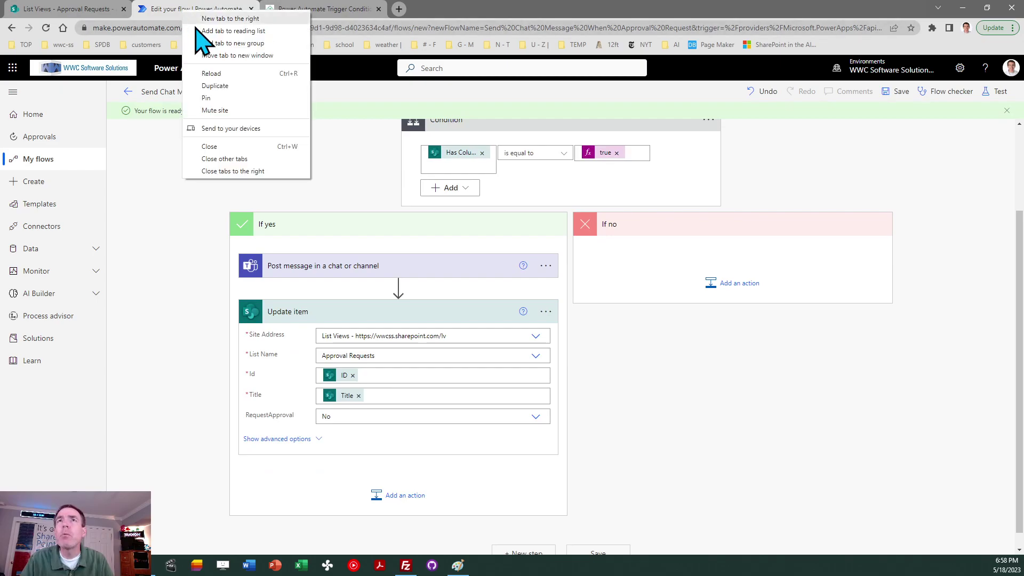
click(216, 86)
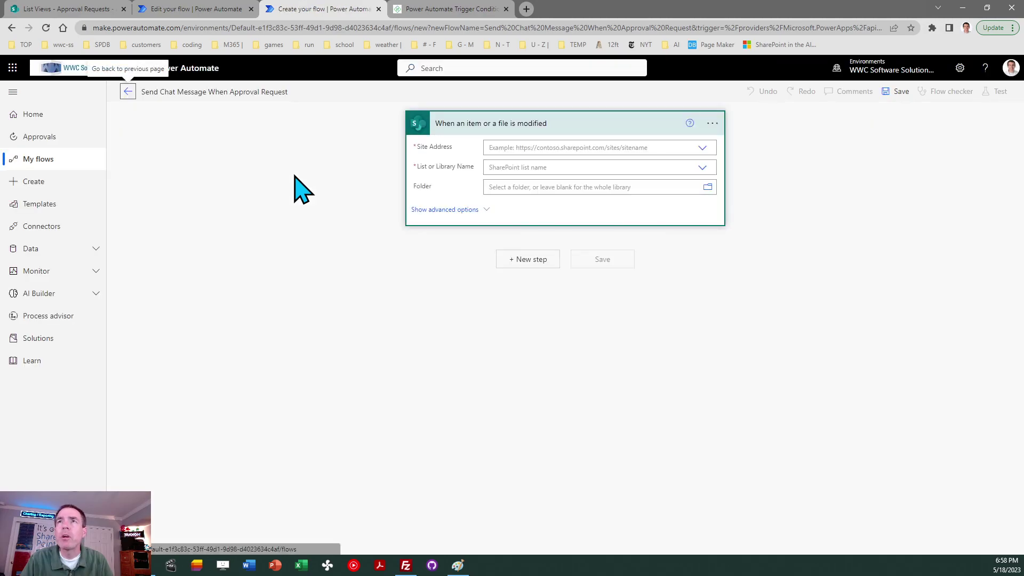
click(40, 159)
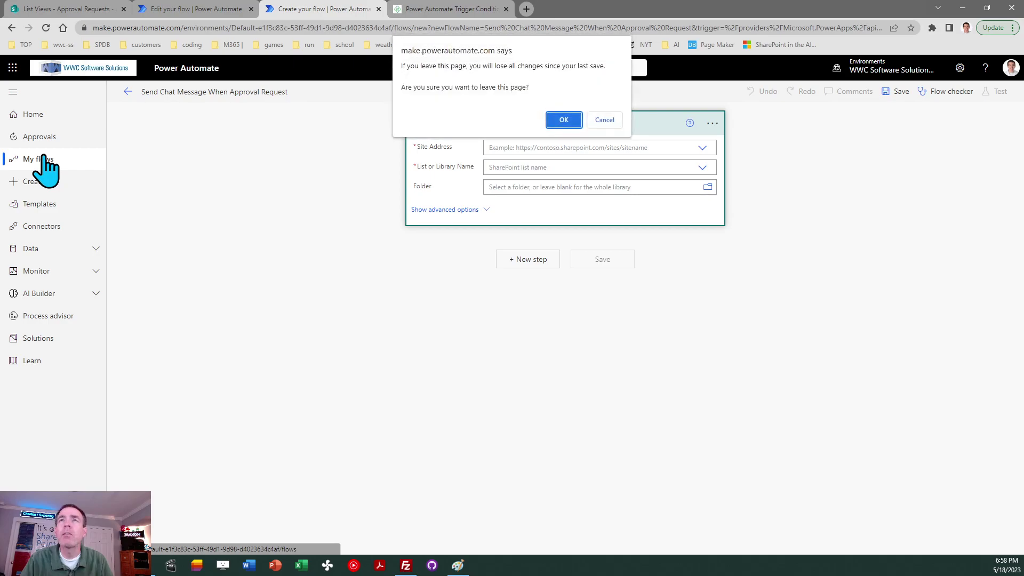
click(562, 121)
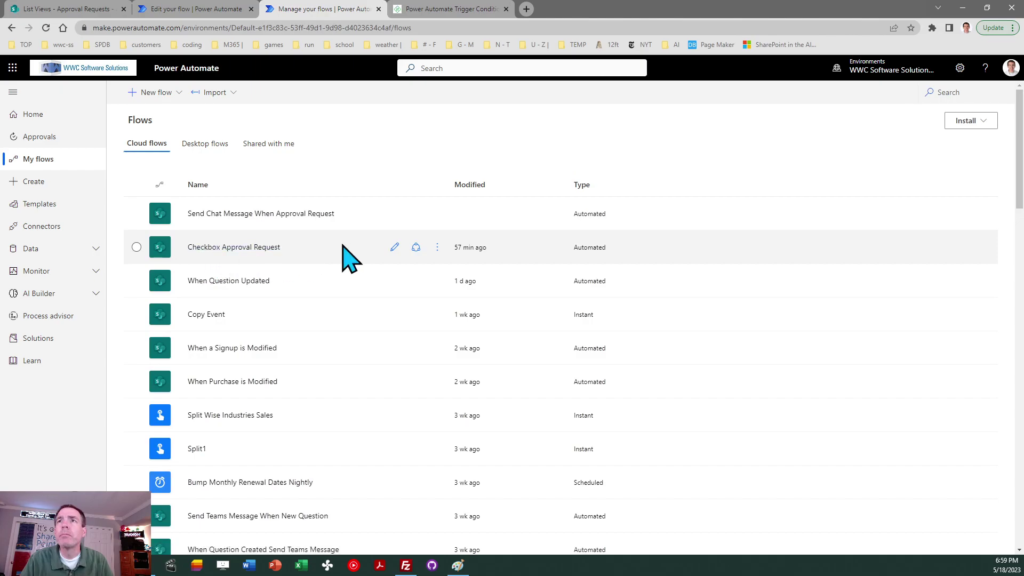
- View the Checkbox Approval Request flow's trigger conditions in its trigger settings, then close that tab
click(395, 247)
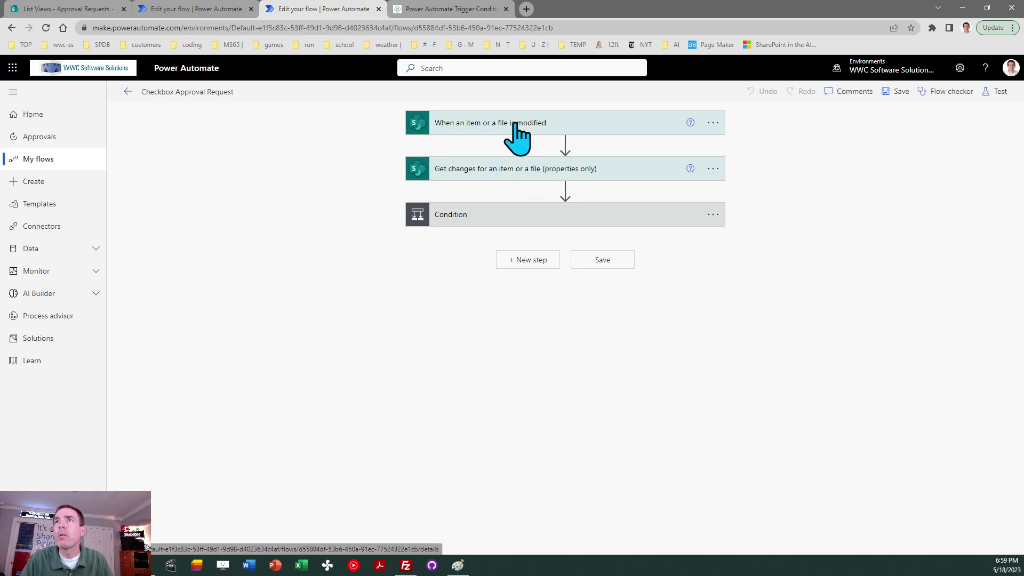
click(515, 124)
click(713, 122)
click(758, 217)
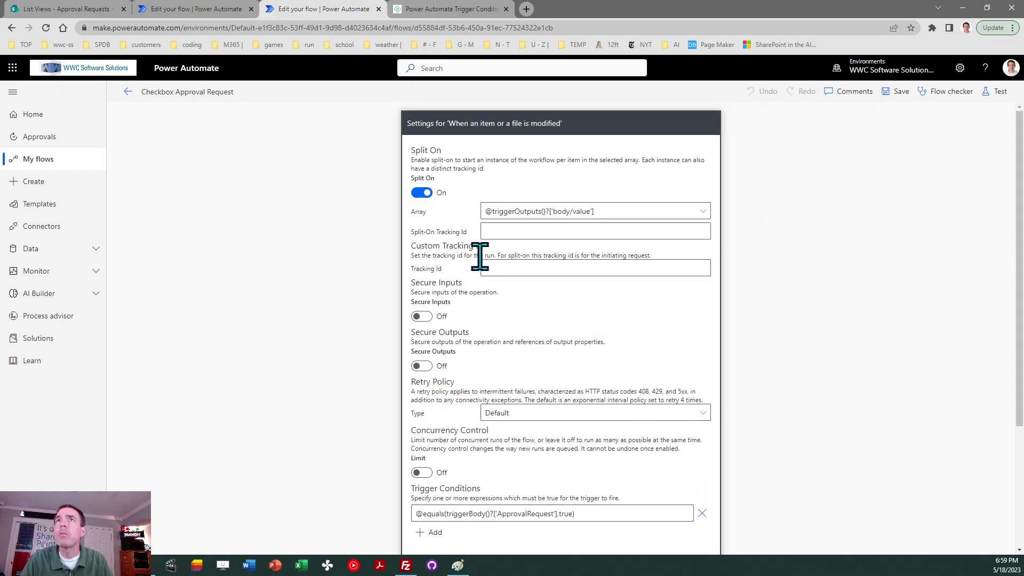
click(378, 9)
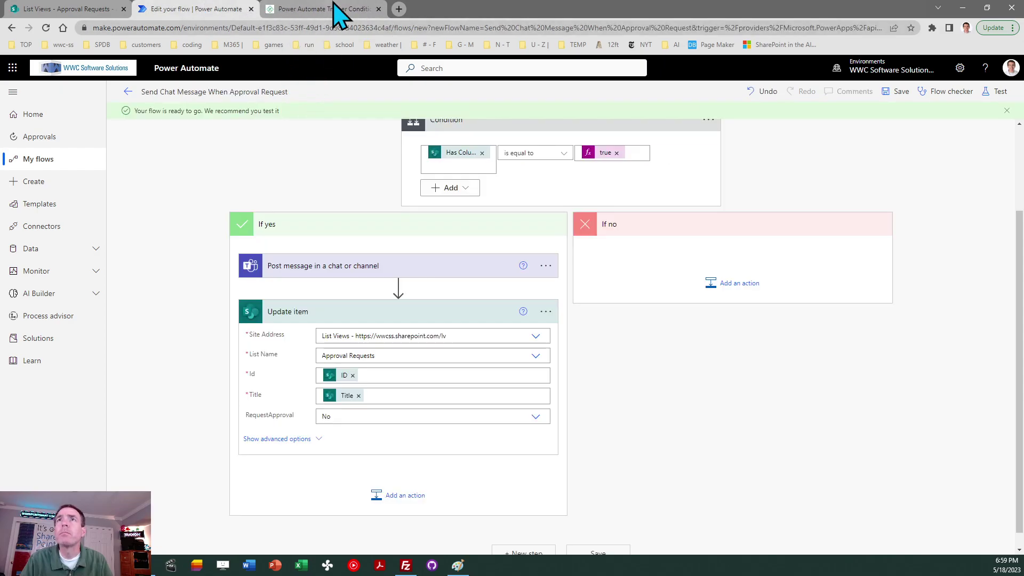
- In grid view, tick RequestApproval for Apples Project and exit grid view to save it
click(80, 10)
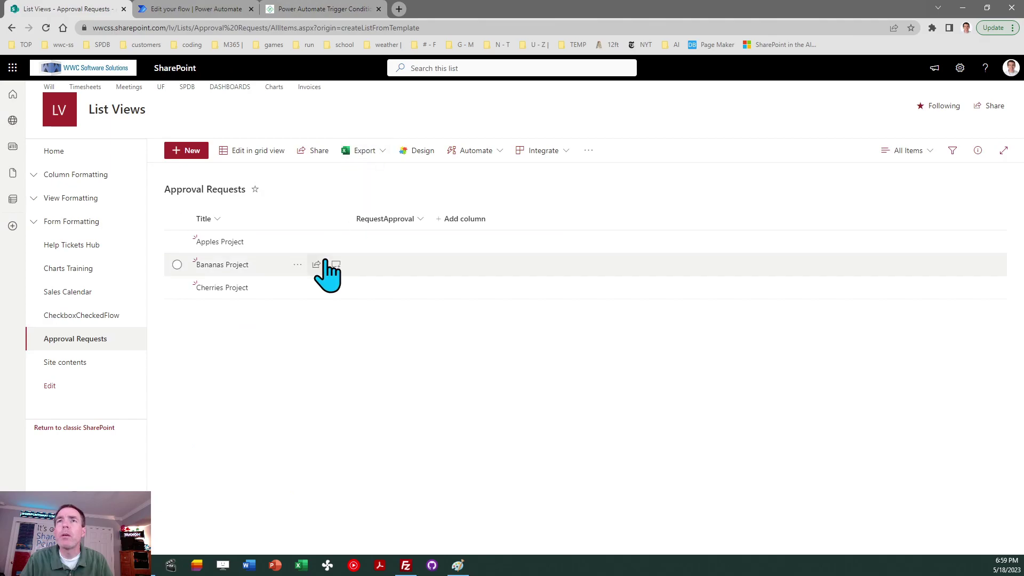
click(246, 155)
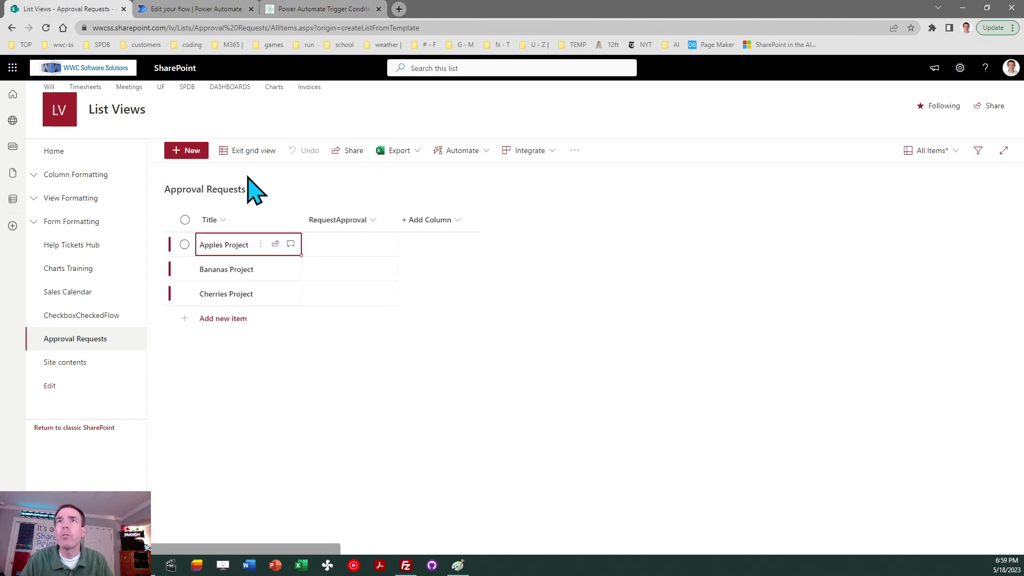
click(343, 248)
click(349, 244)
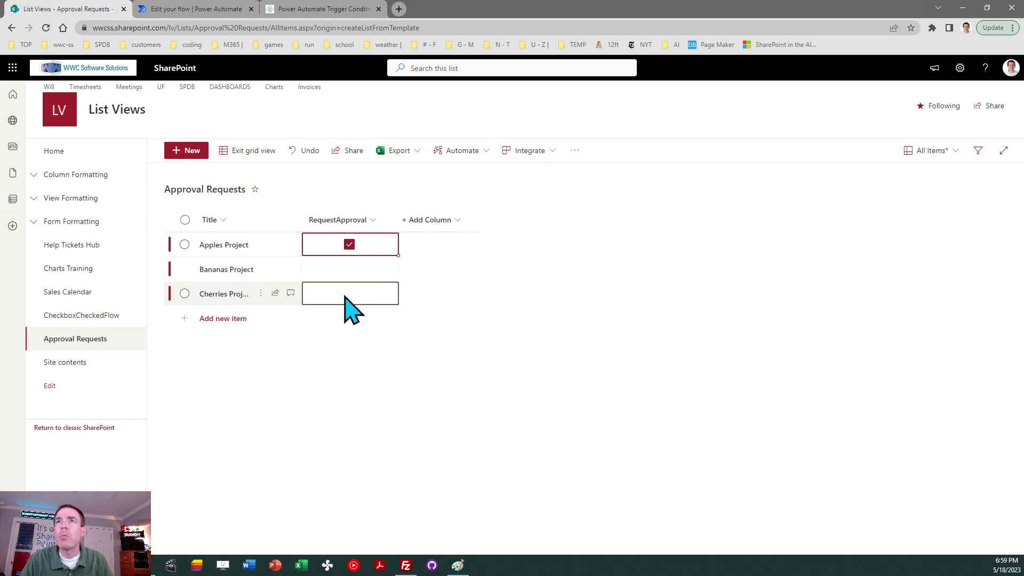
click(254, 151)
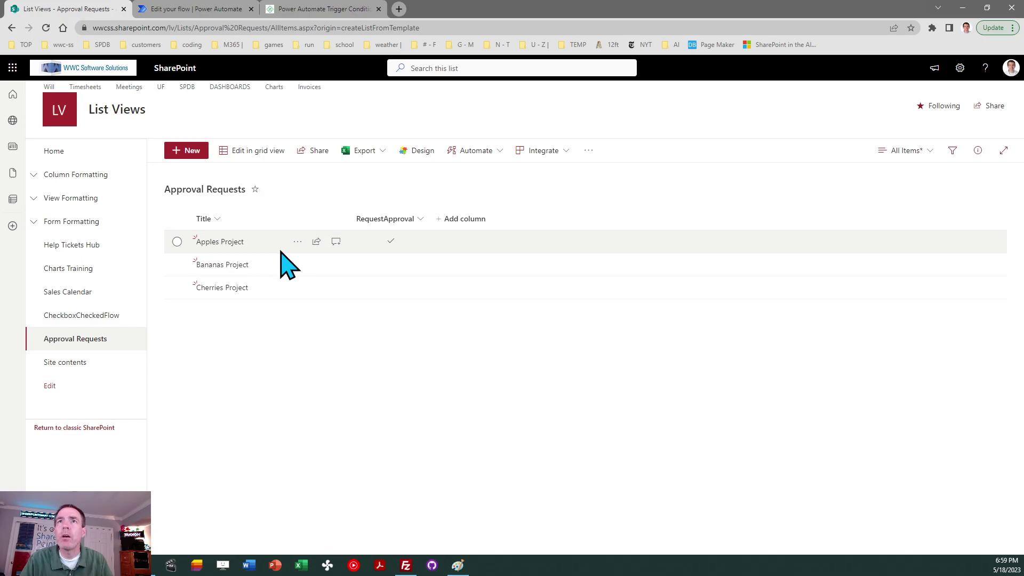
click(202, 10)
- Go to the flow's details page and refresh the still-empty 28-day run history several times
click(128, 92)
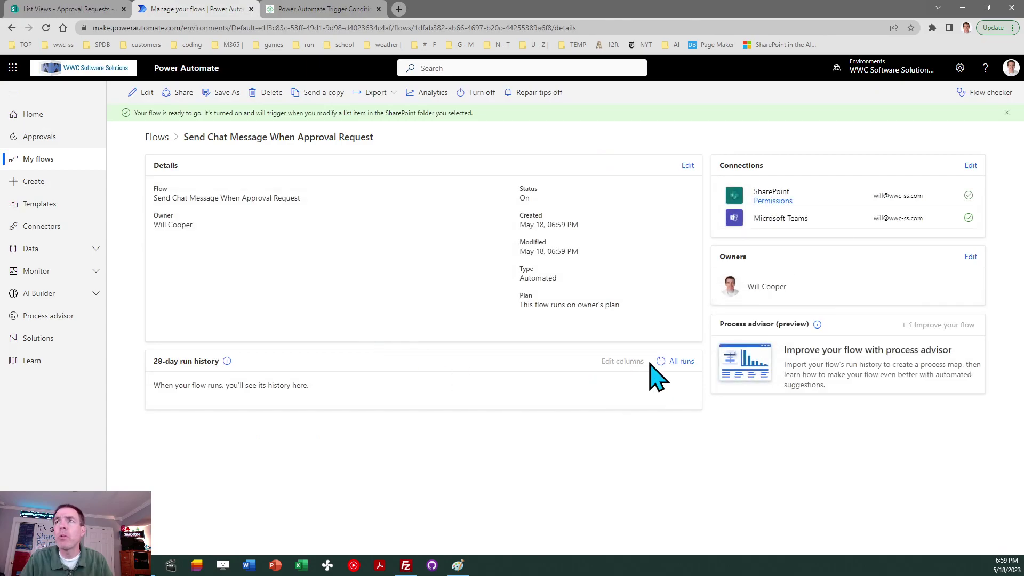
click(660, 361)
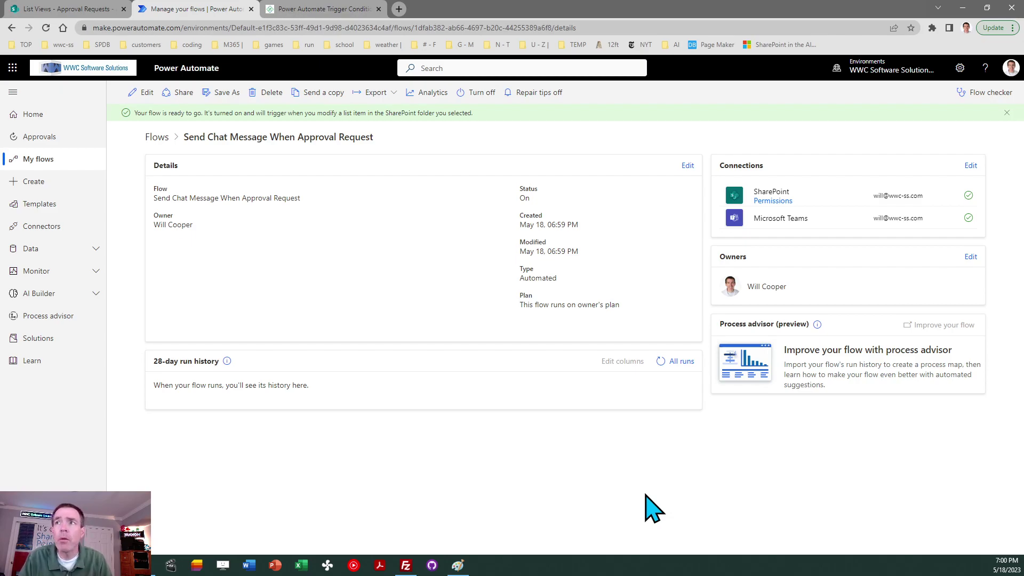
click(660, 361)
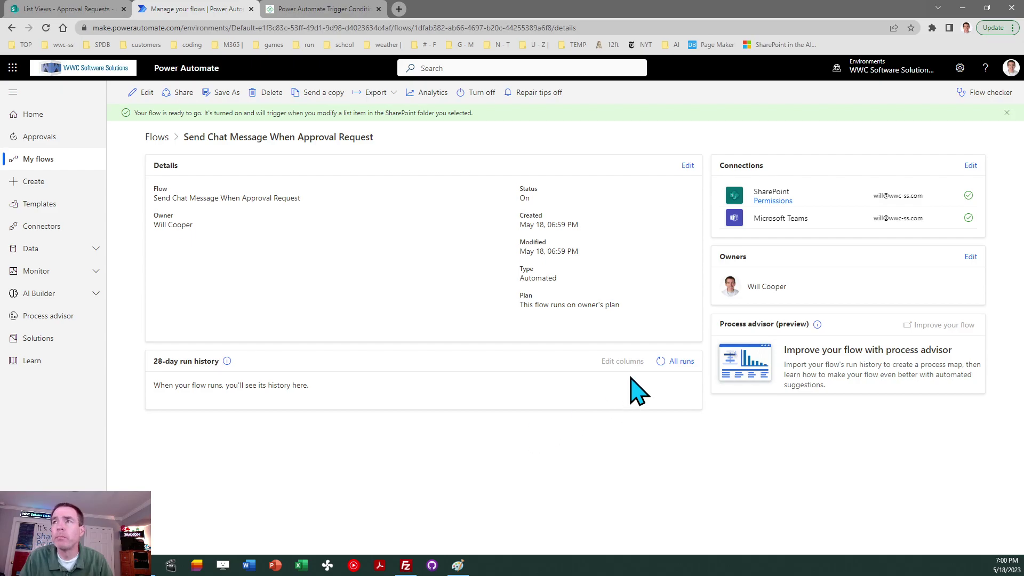
click(660, 362)
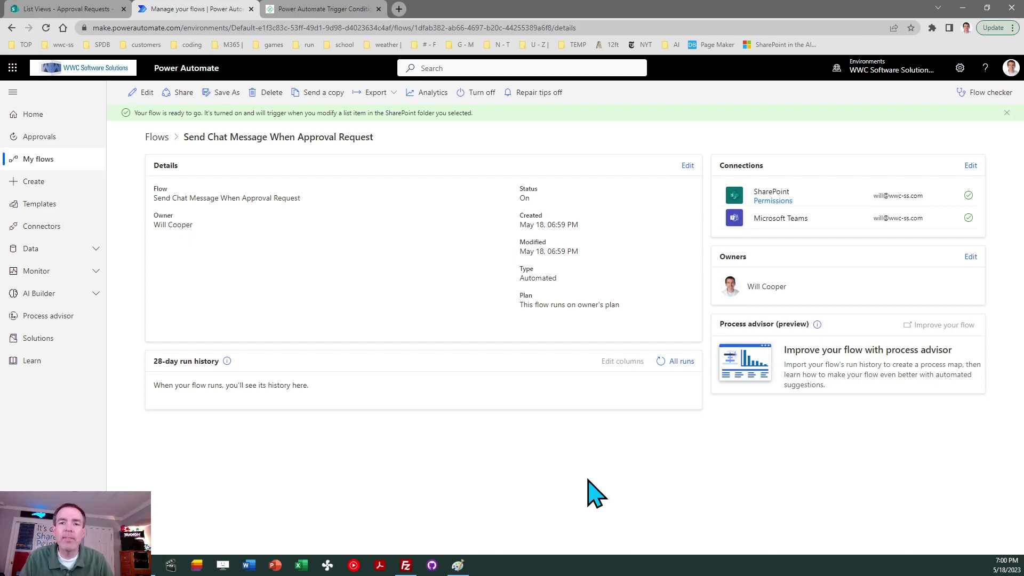
- Refresh the flow's run history until the May 18, 07:01 PM run shows as Running
click(659, 360)
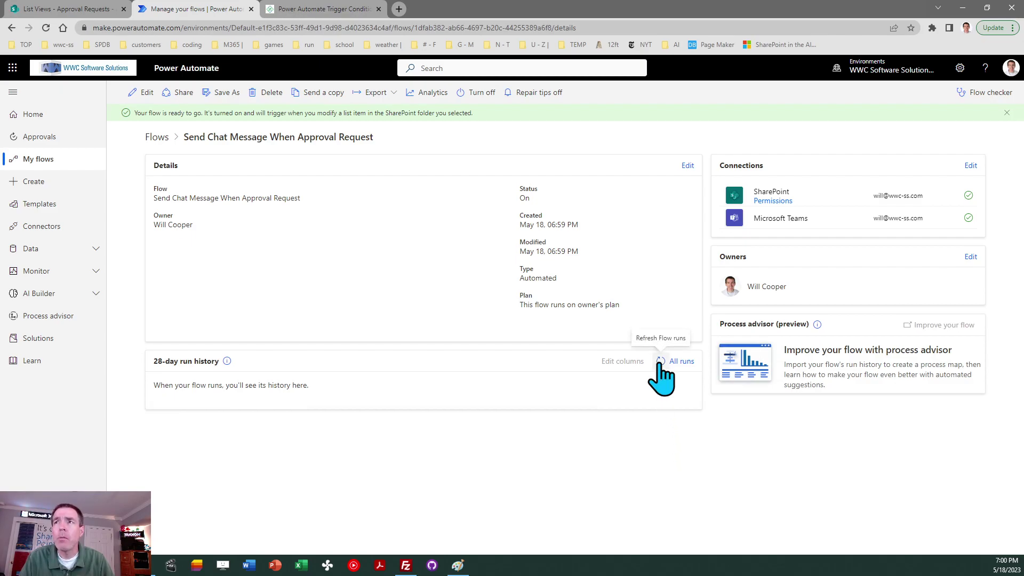
click(660, 361)
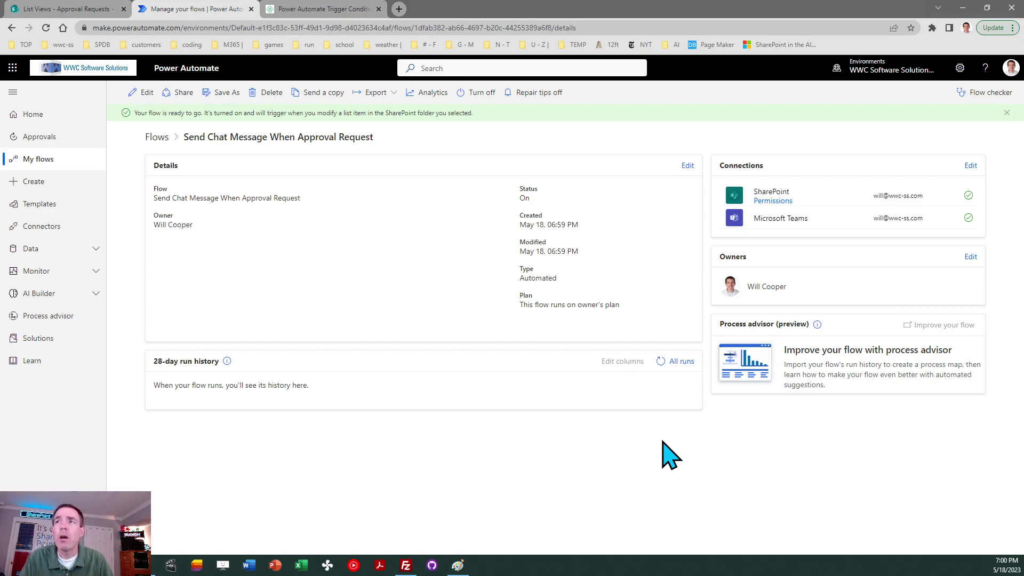
click(660, 361)
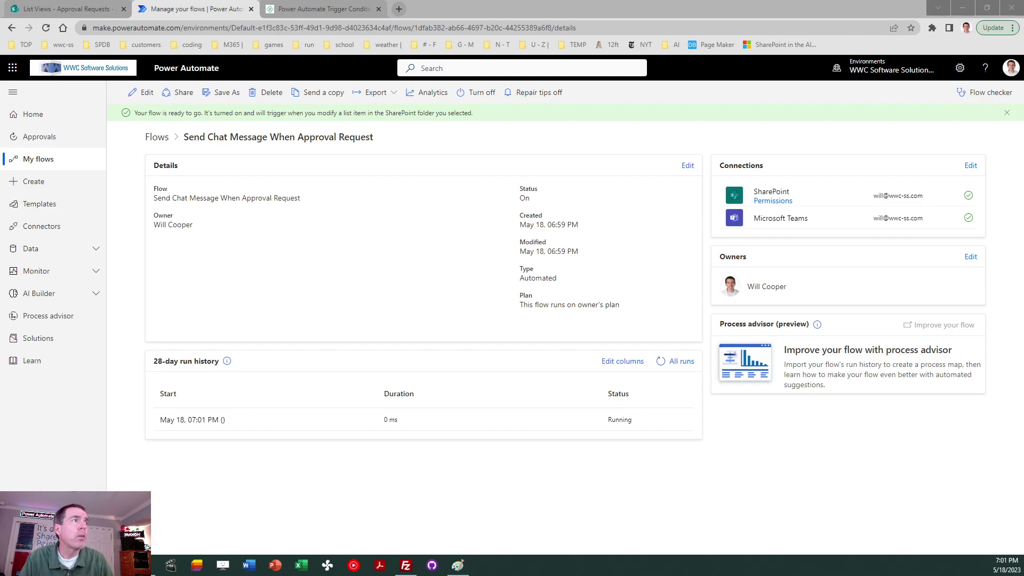
- Check the Teams chat for 'Approval Request for Apples Project', then go back to the Approval Requests list
key(alt+Tab)
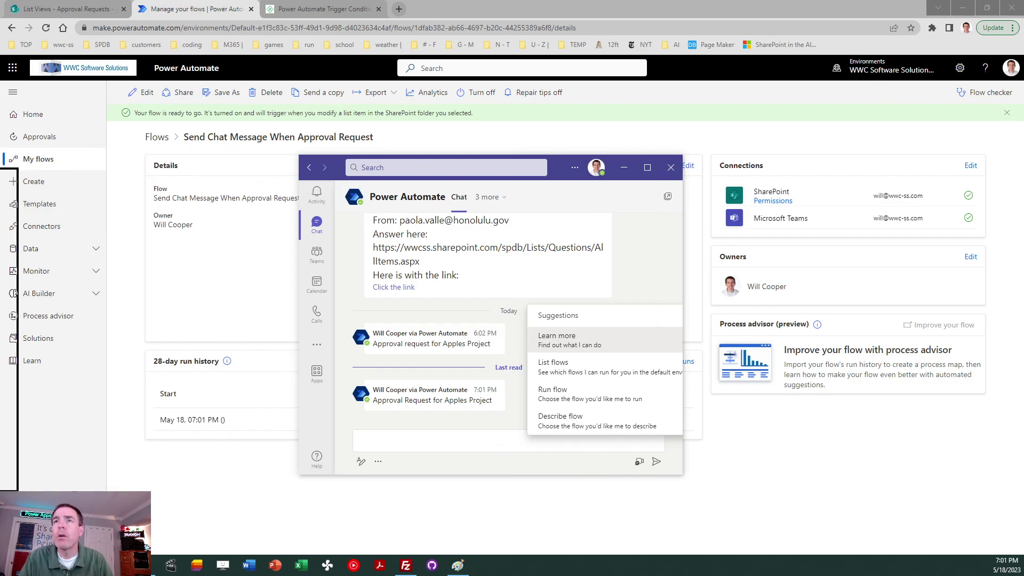
key(super+Down)
click(64, 9)
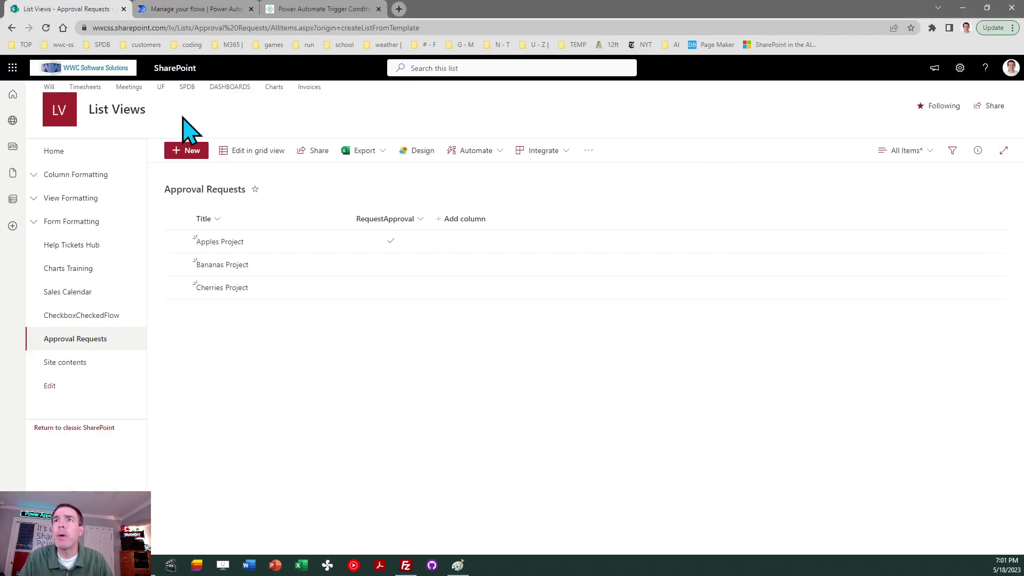
- Reload the Approval Requests list to see Apples Project's RequestApproval unchecked
click(46, 27)
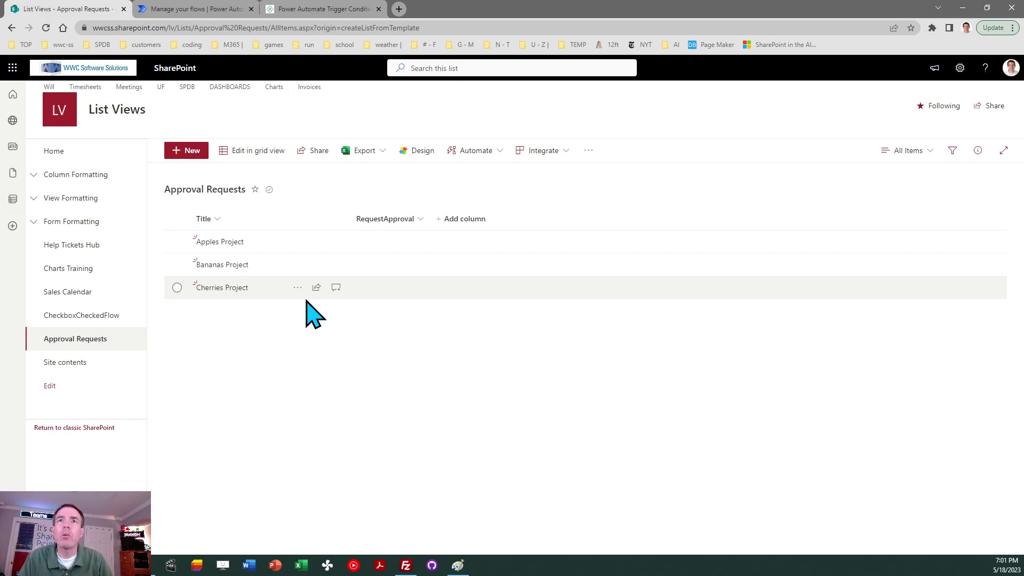
- Open the Send Chat Message When Approval Request flow for editing from its details page
click(193, 9)
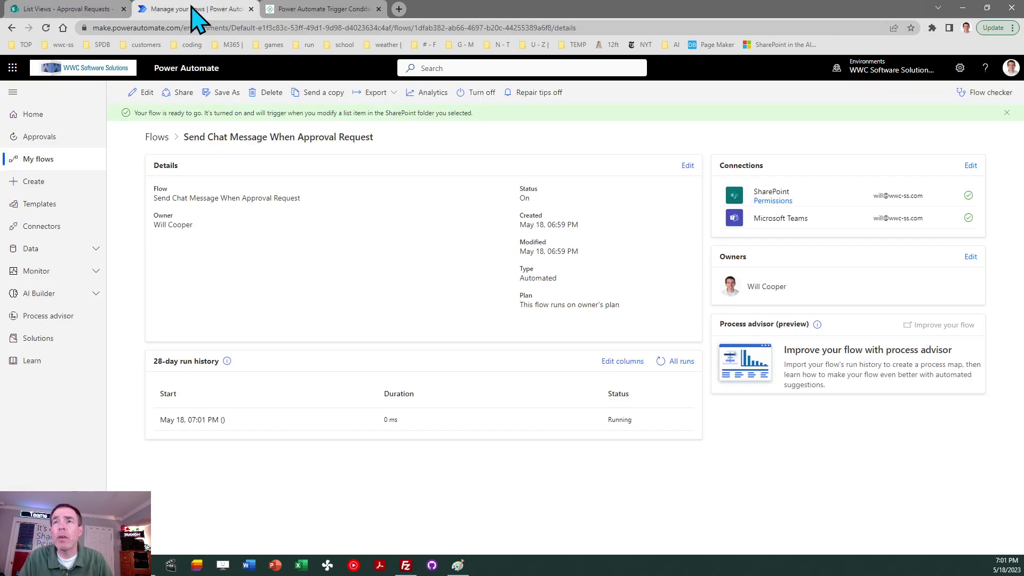
click(144, 97)
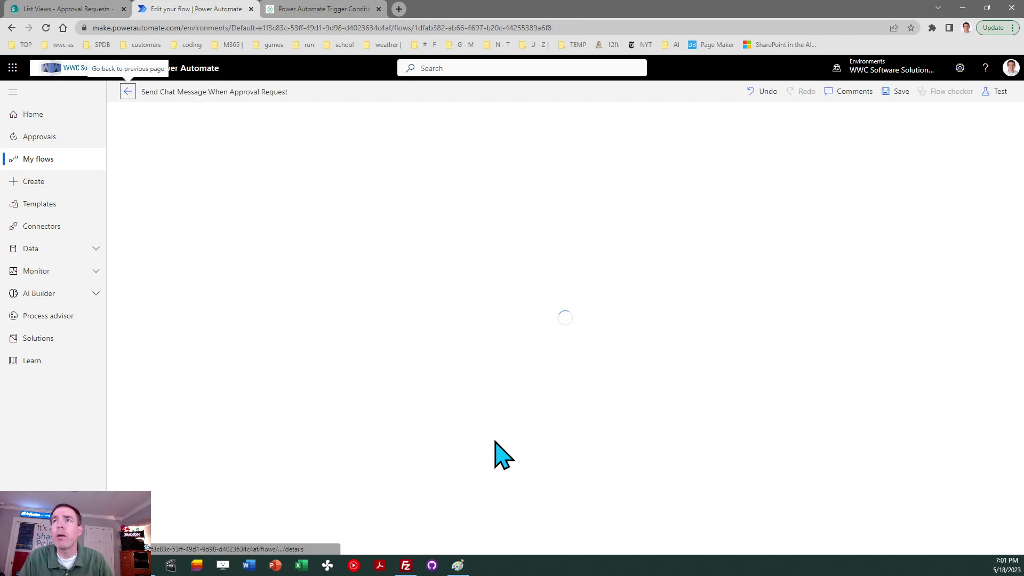